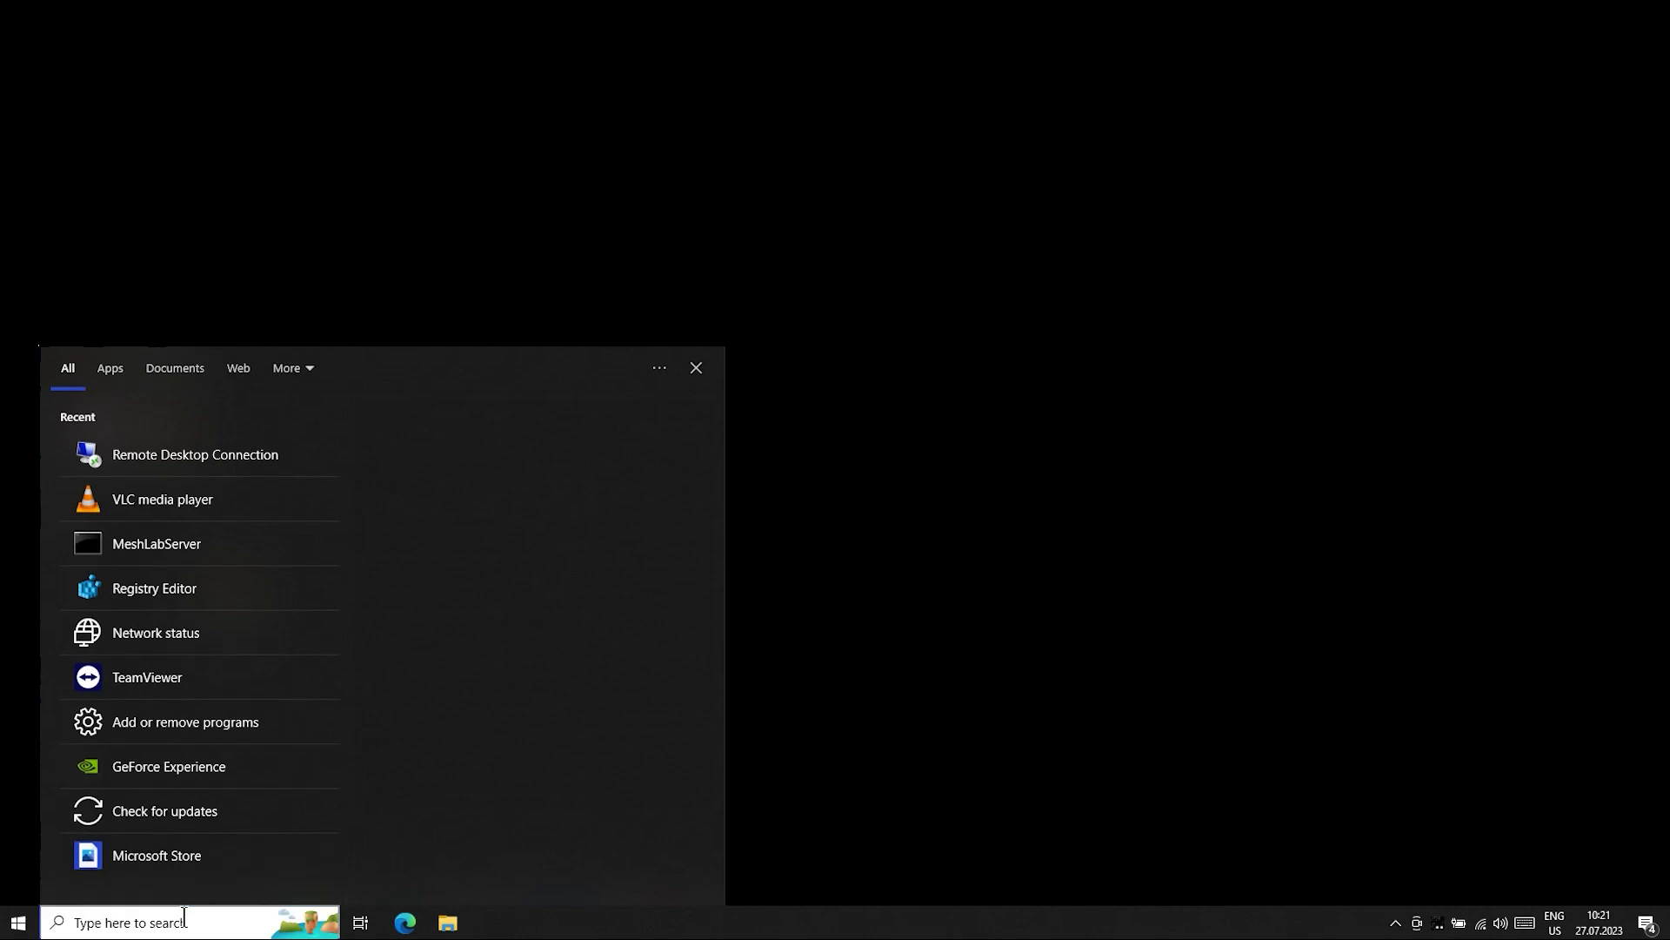
- Launch Remote Desktop Connection and connect to the Z4 milling machine's computer name
{"action": "type", "text": "remot"}
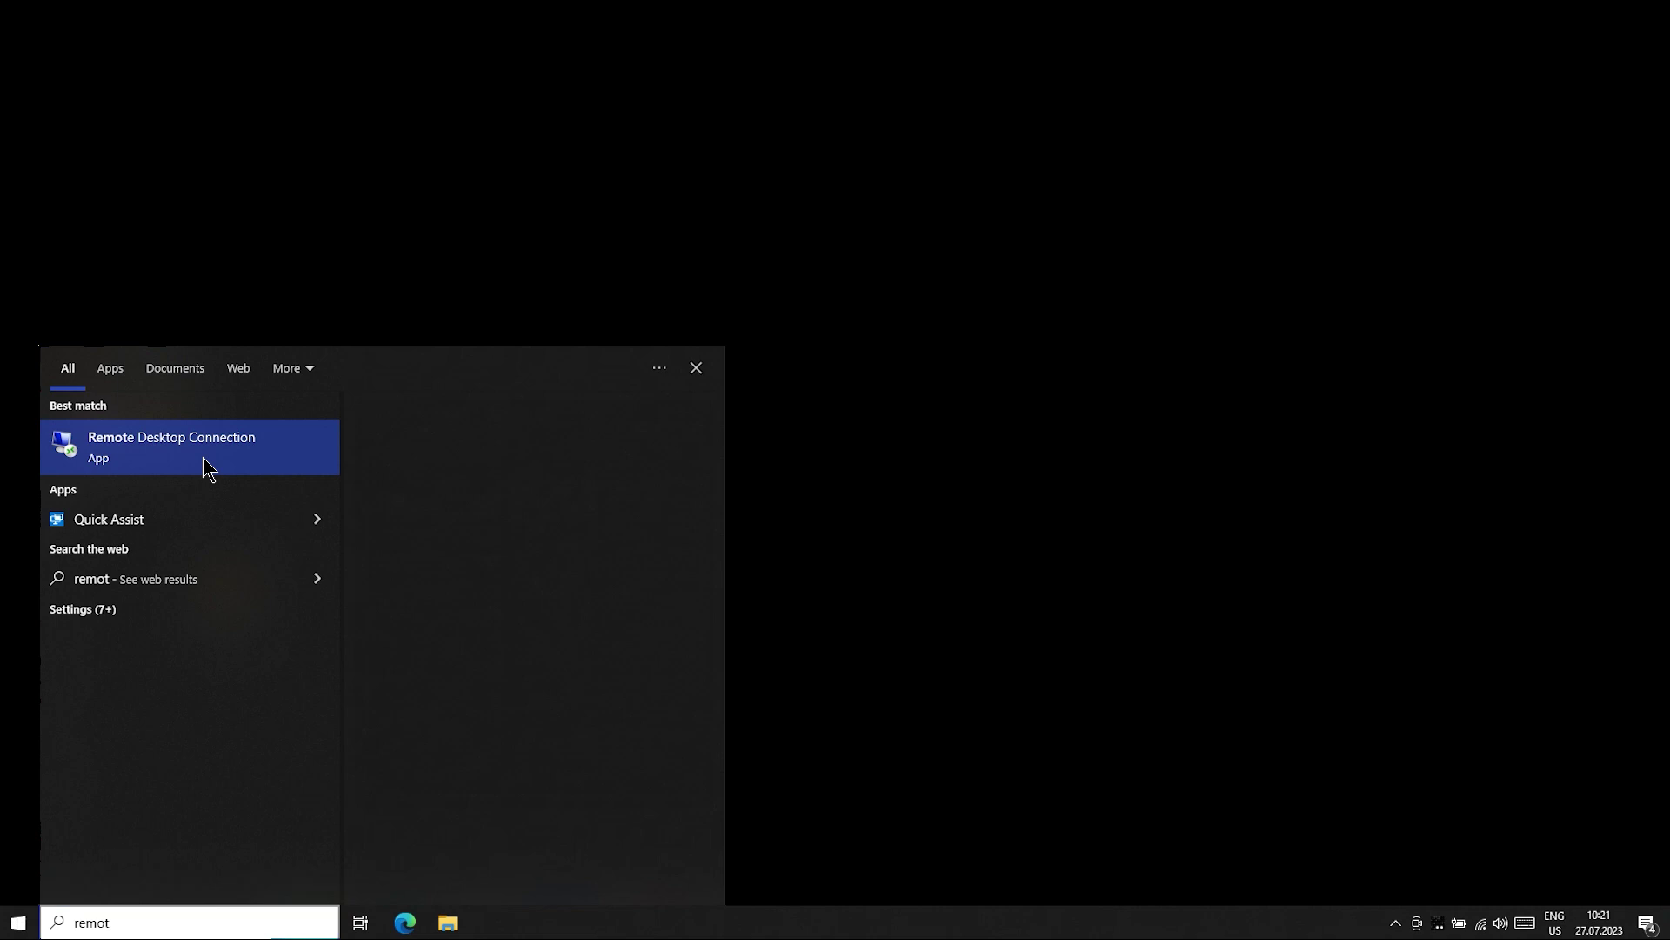
{"action": "left_click", "coordinate": [207, 468]}
{"action": "type", "text": "Z4ID"}
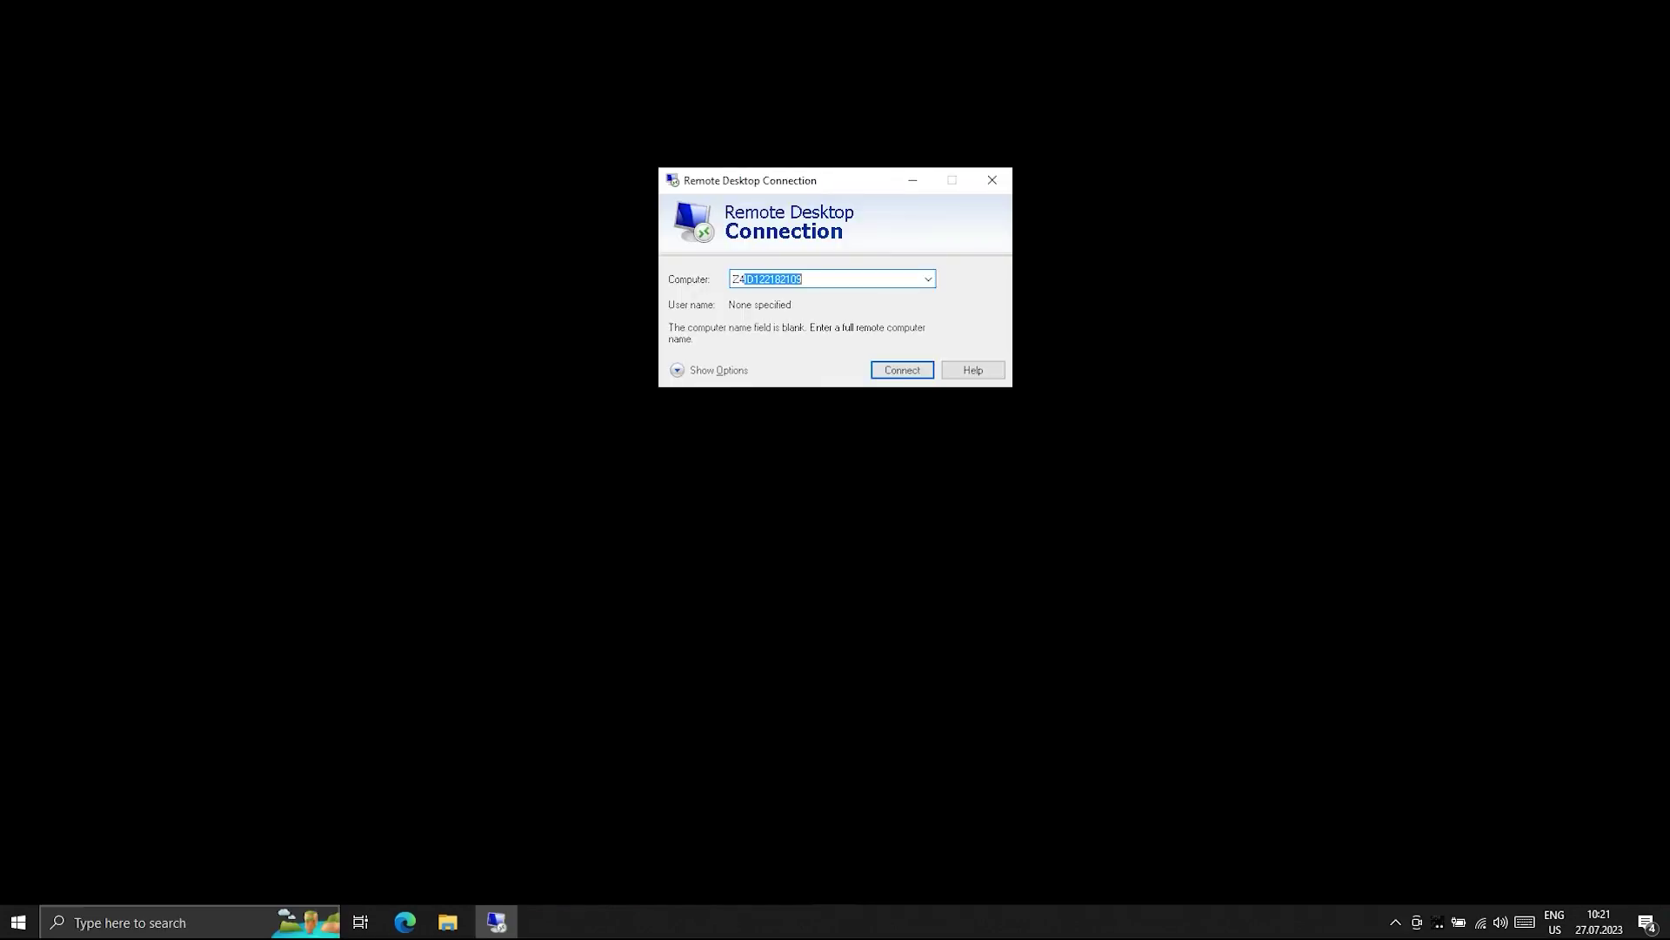
{"action": "type", "text": "42223"}
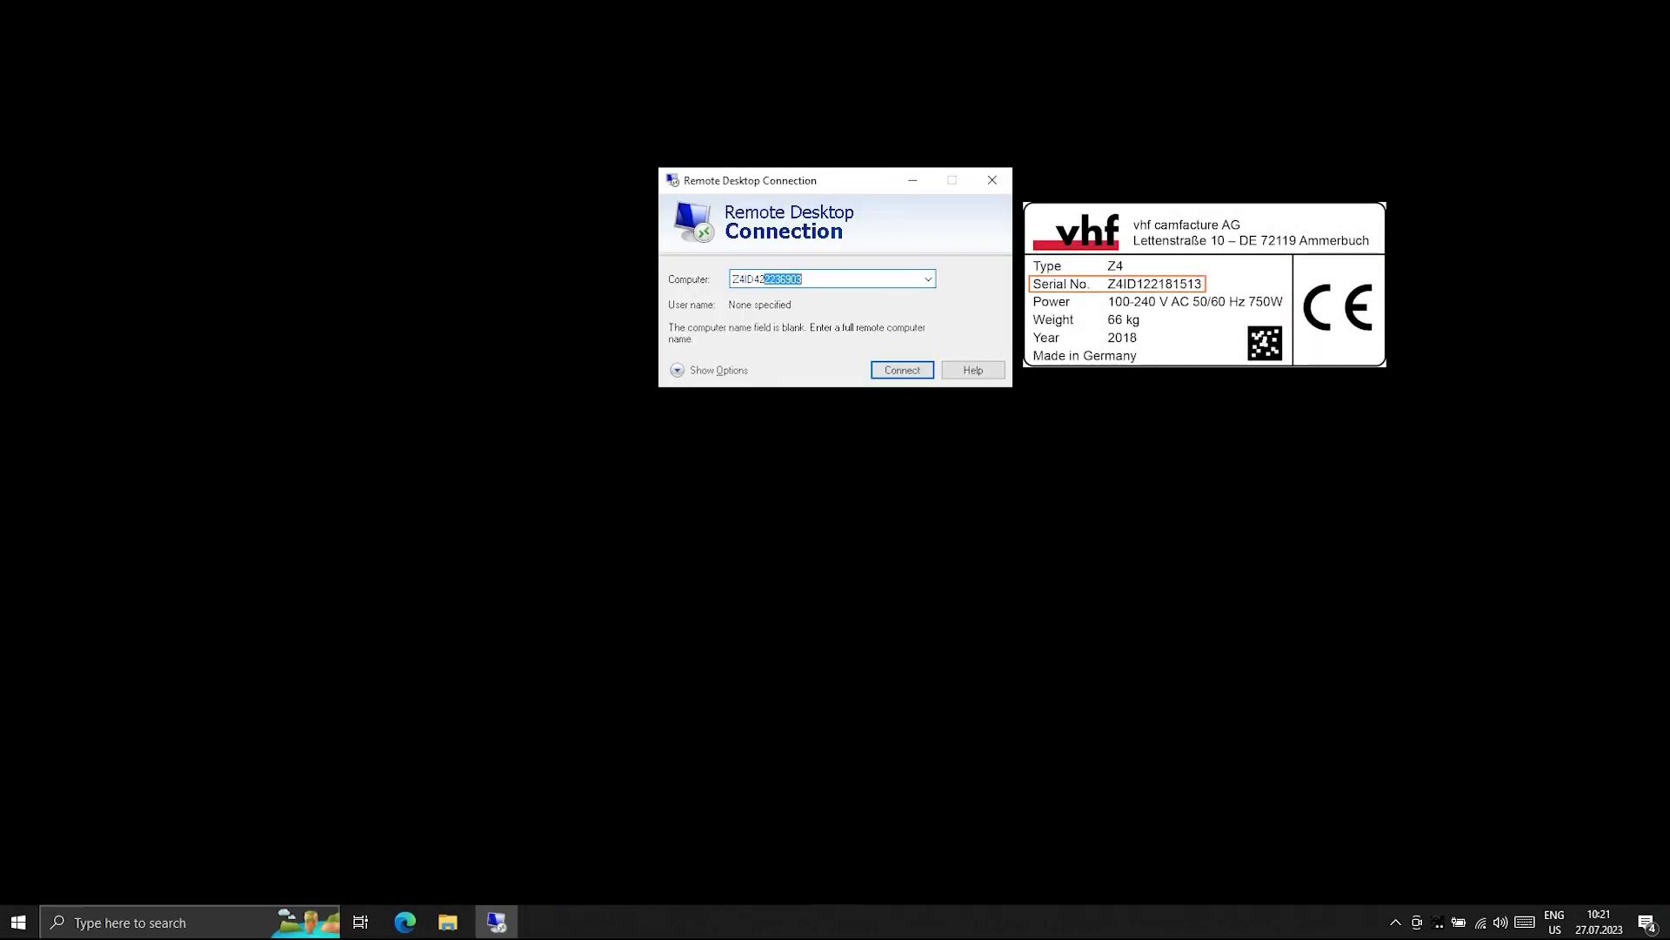
{"action": "type", "text": "6903"}
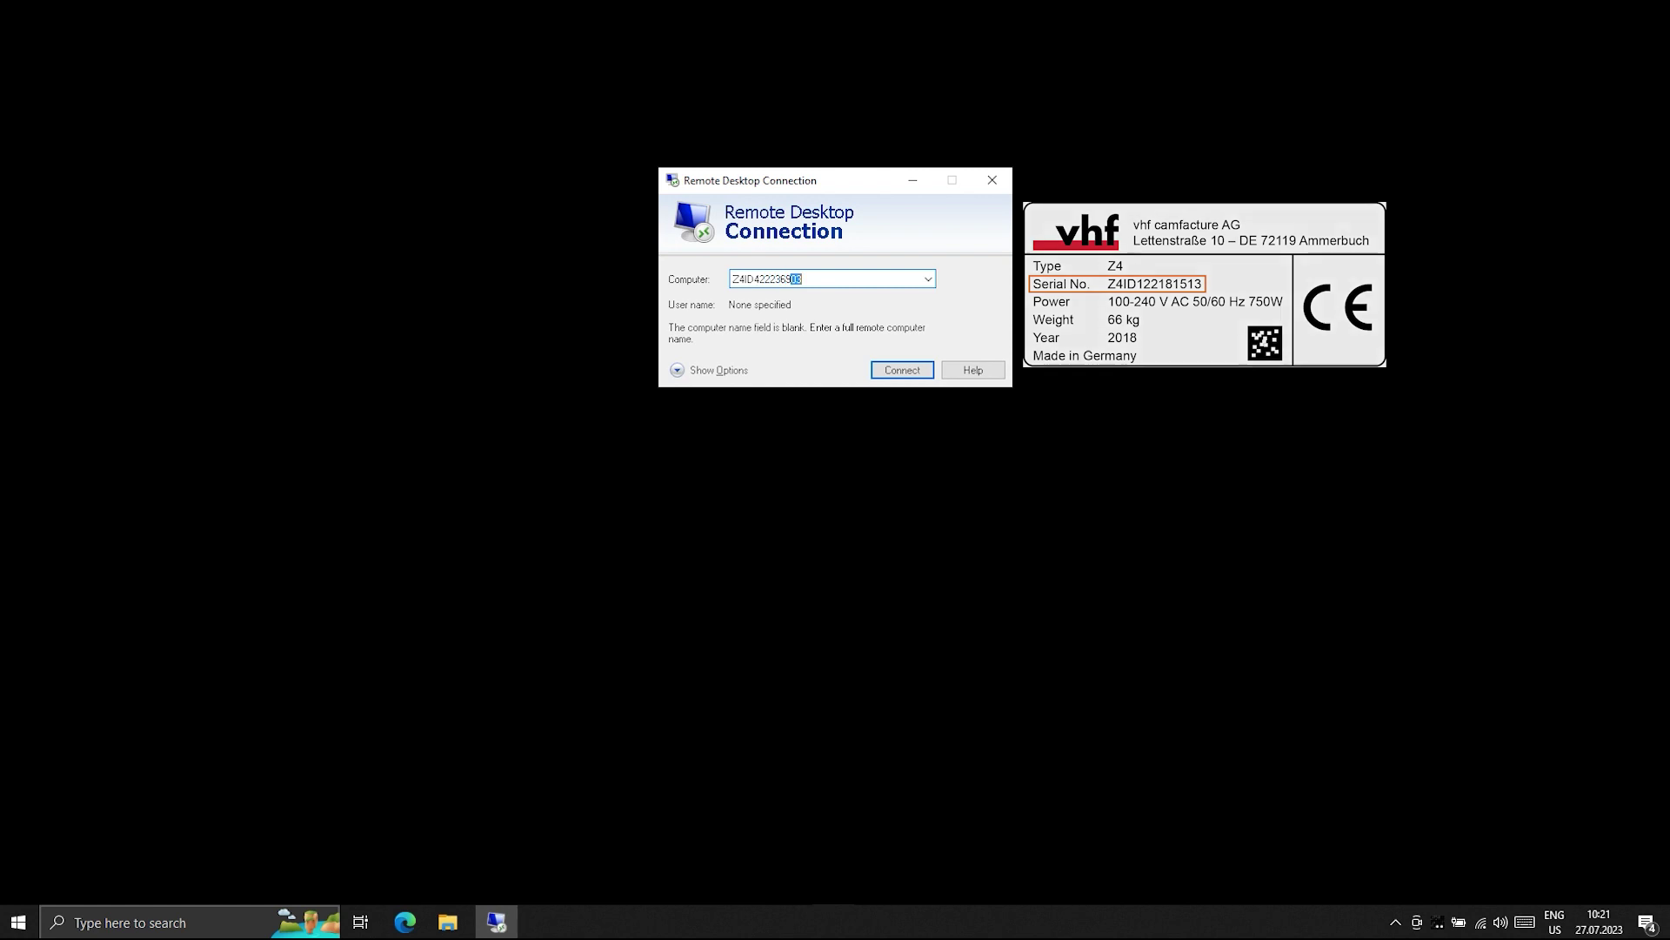
{"action": "left_click", "coordinate": [896, 371]}
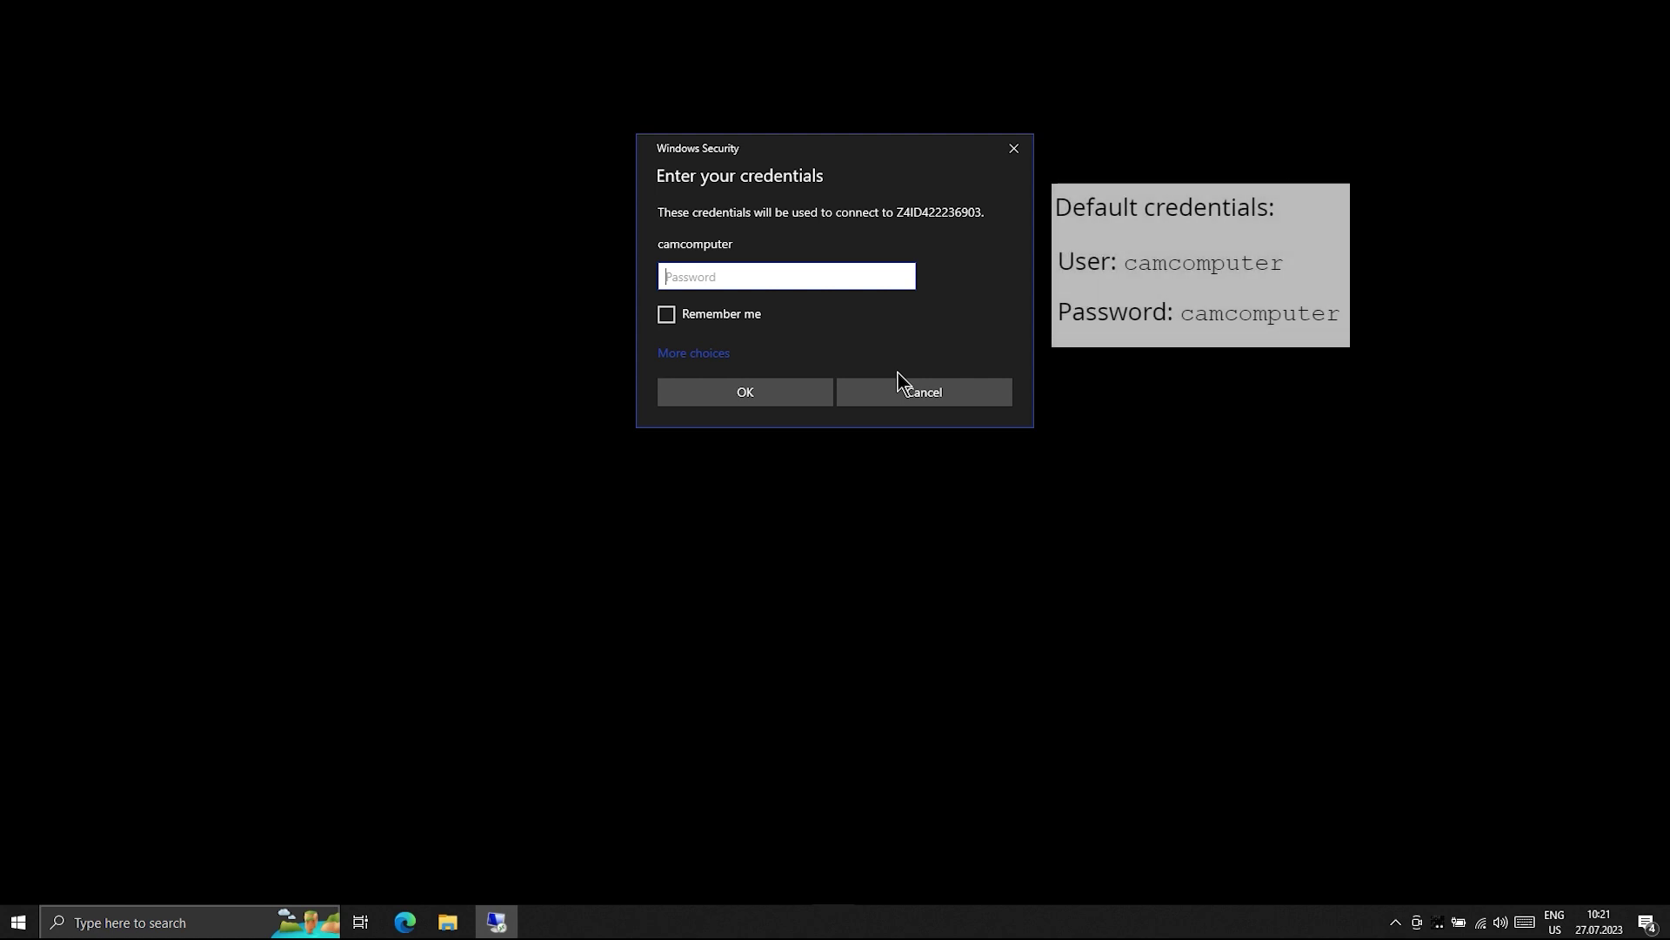
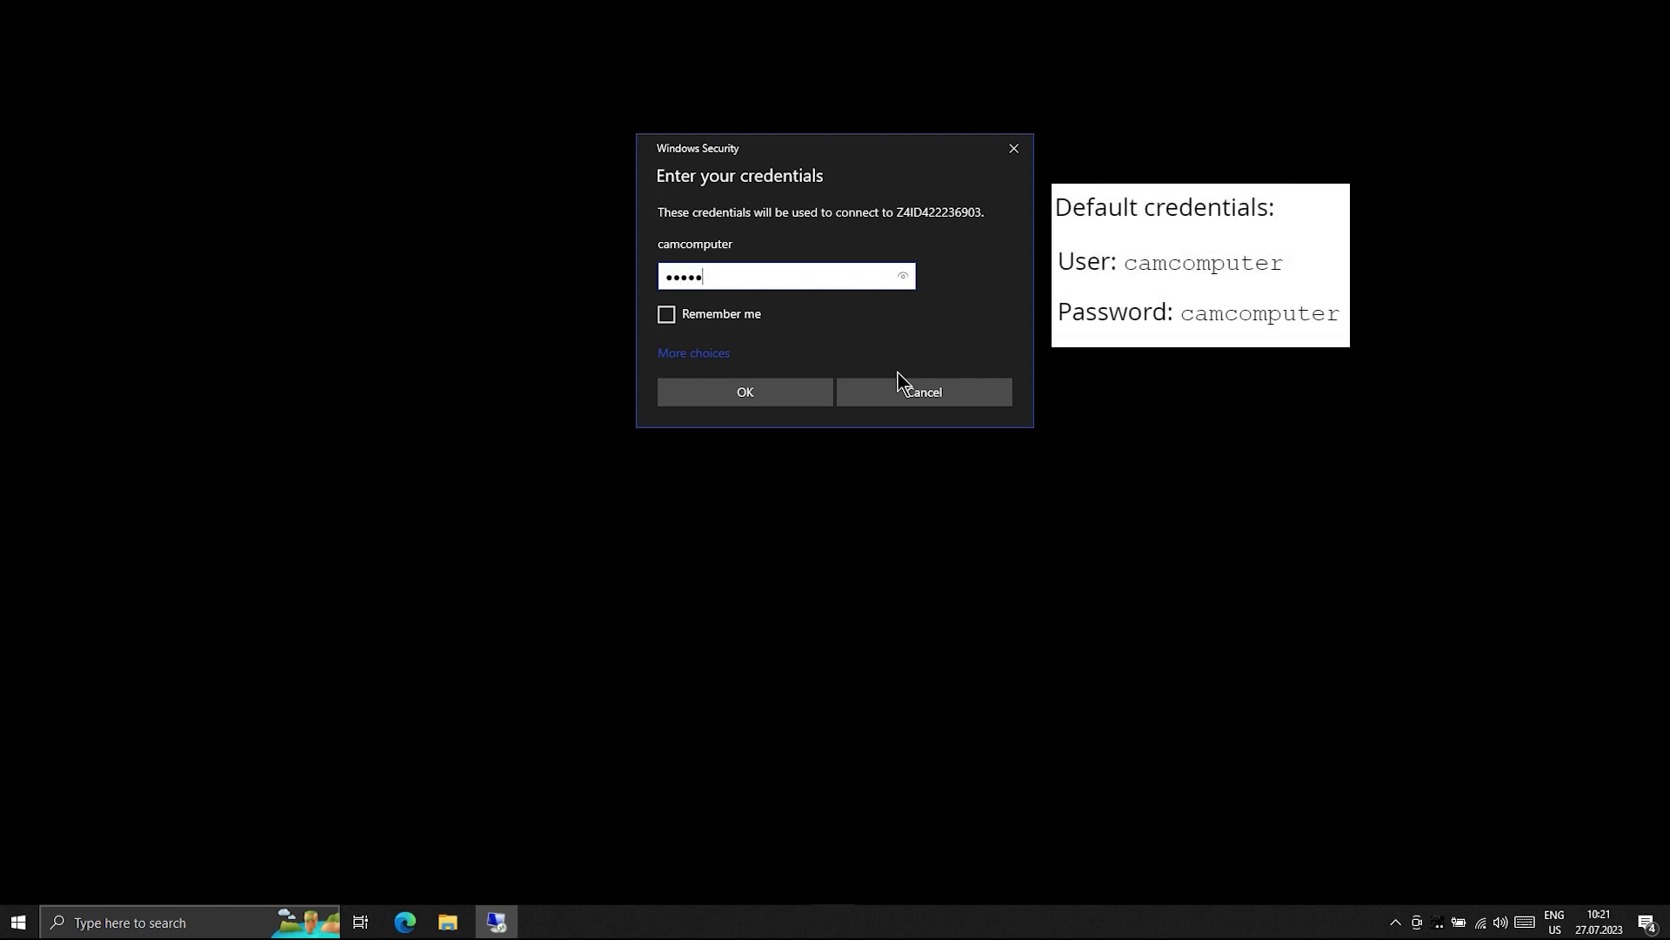
- Sign in with the account password and accept the unverified certificate warning
{"action": "left_click", "coordinate": [766, 389]}
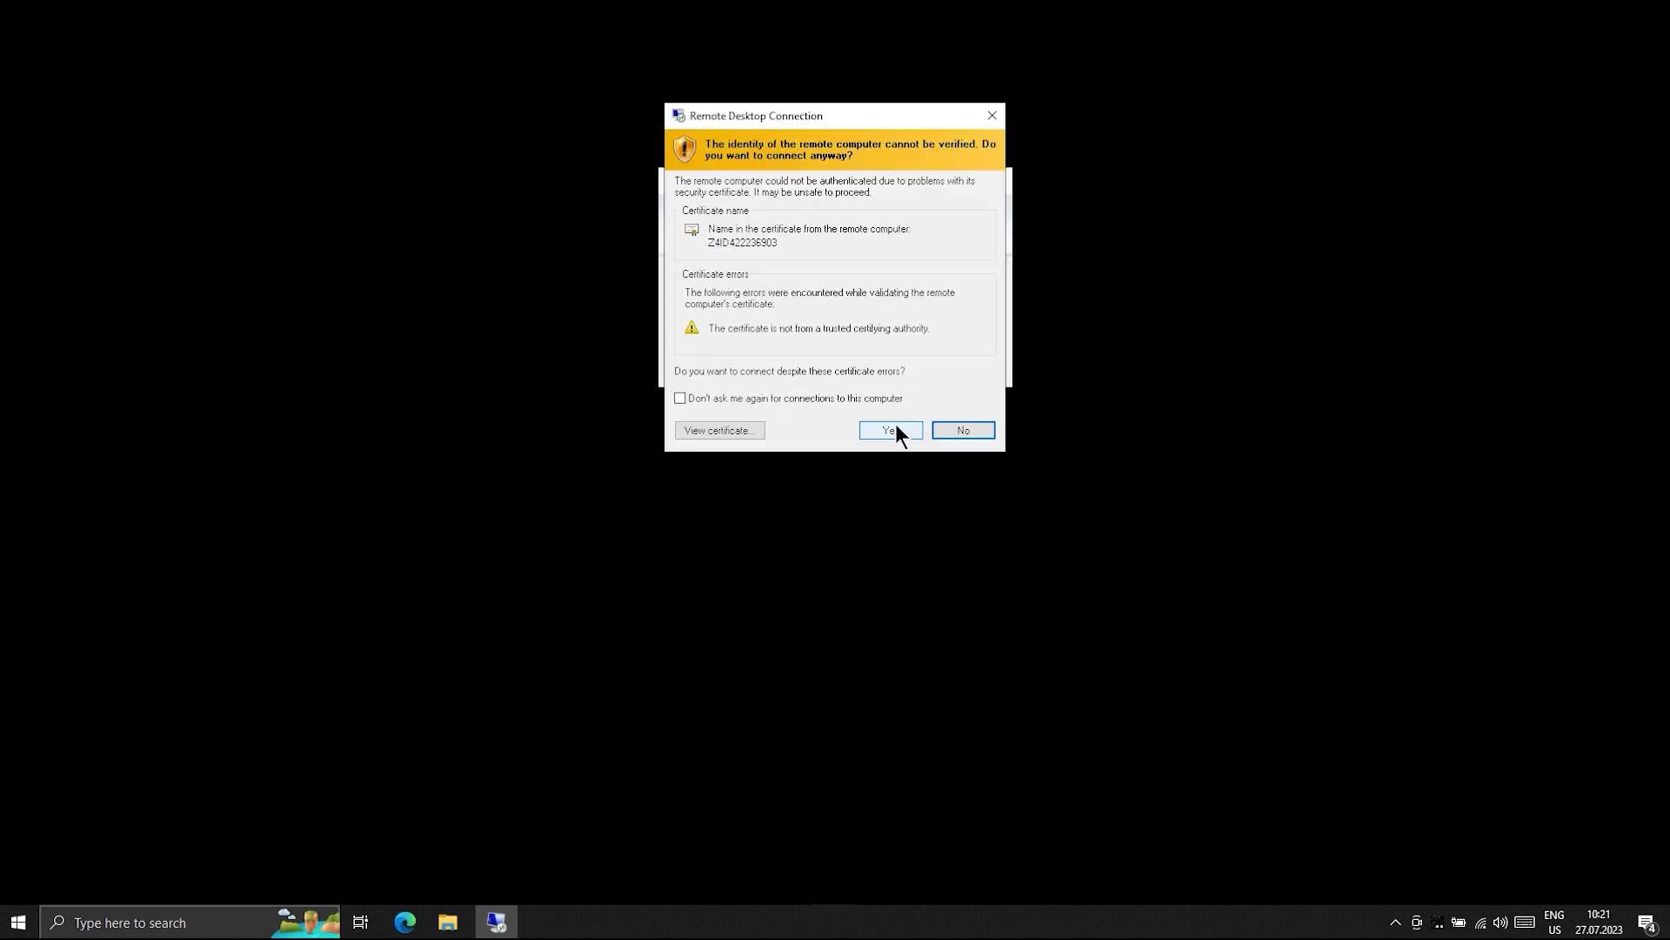
{"action": "left_click", "coordinate": [891, 430]}
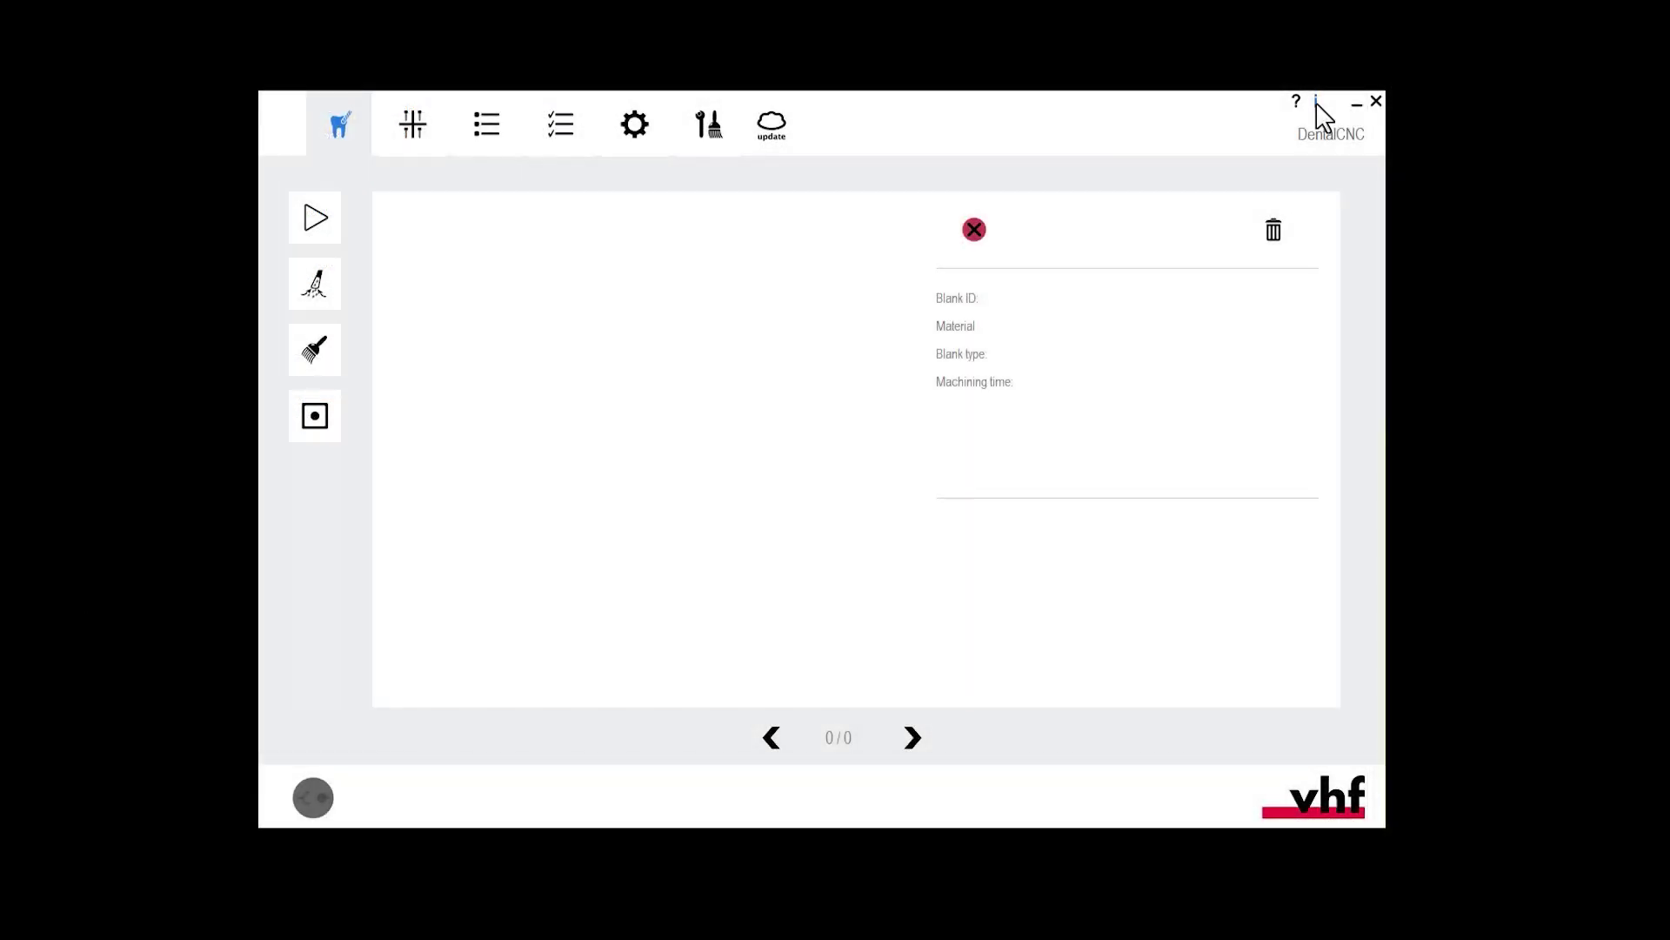
- Check DentalCNC's version info (8.06.00, material database v23.00), then close it
{"action": "left_click", "coordinate": [1316, 102]}
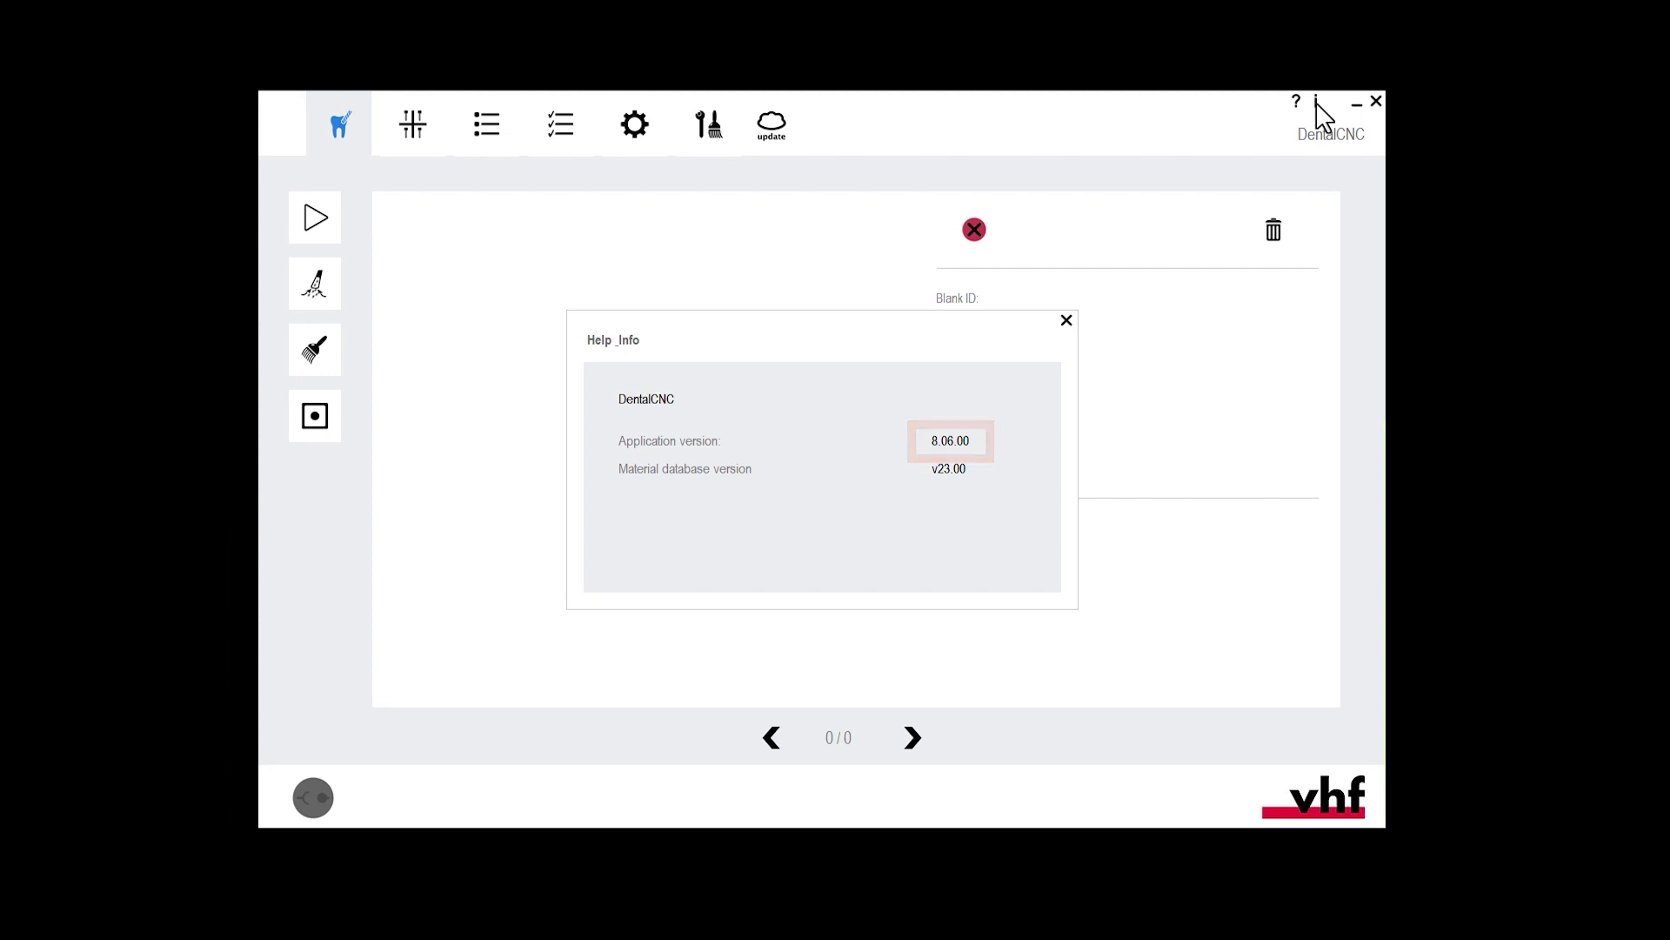
{"action": "left_click", "coordinate": [1066, 321]}
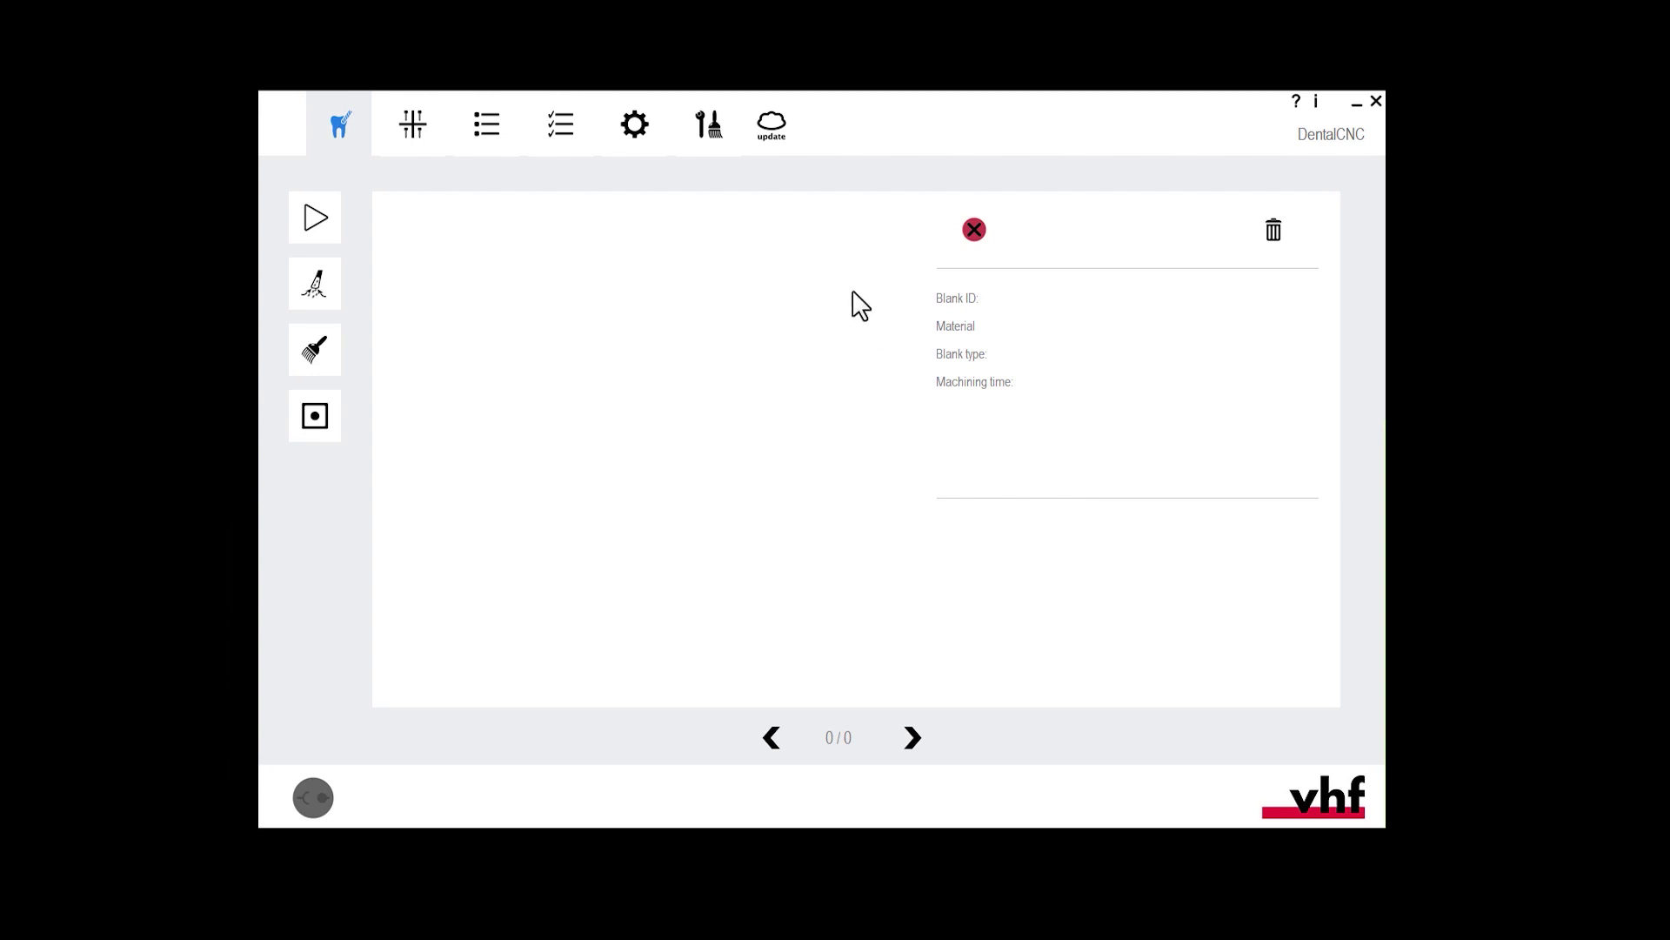
- Download the DentalCNC update past the antivirus notice so the SWU\Setup folder opens
{"action": "left_click", "coordinate": [775, 127]}
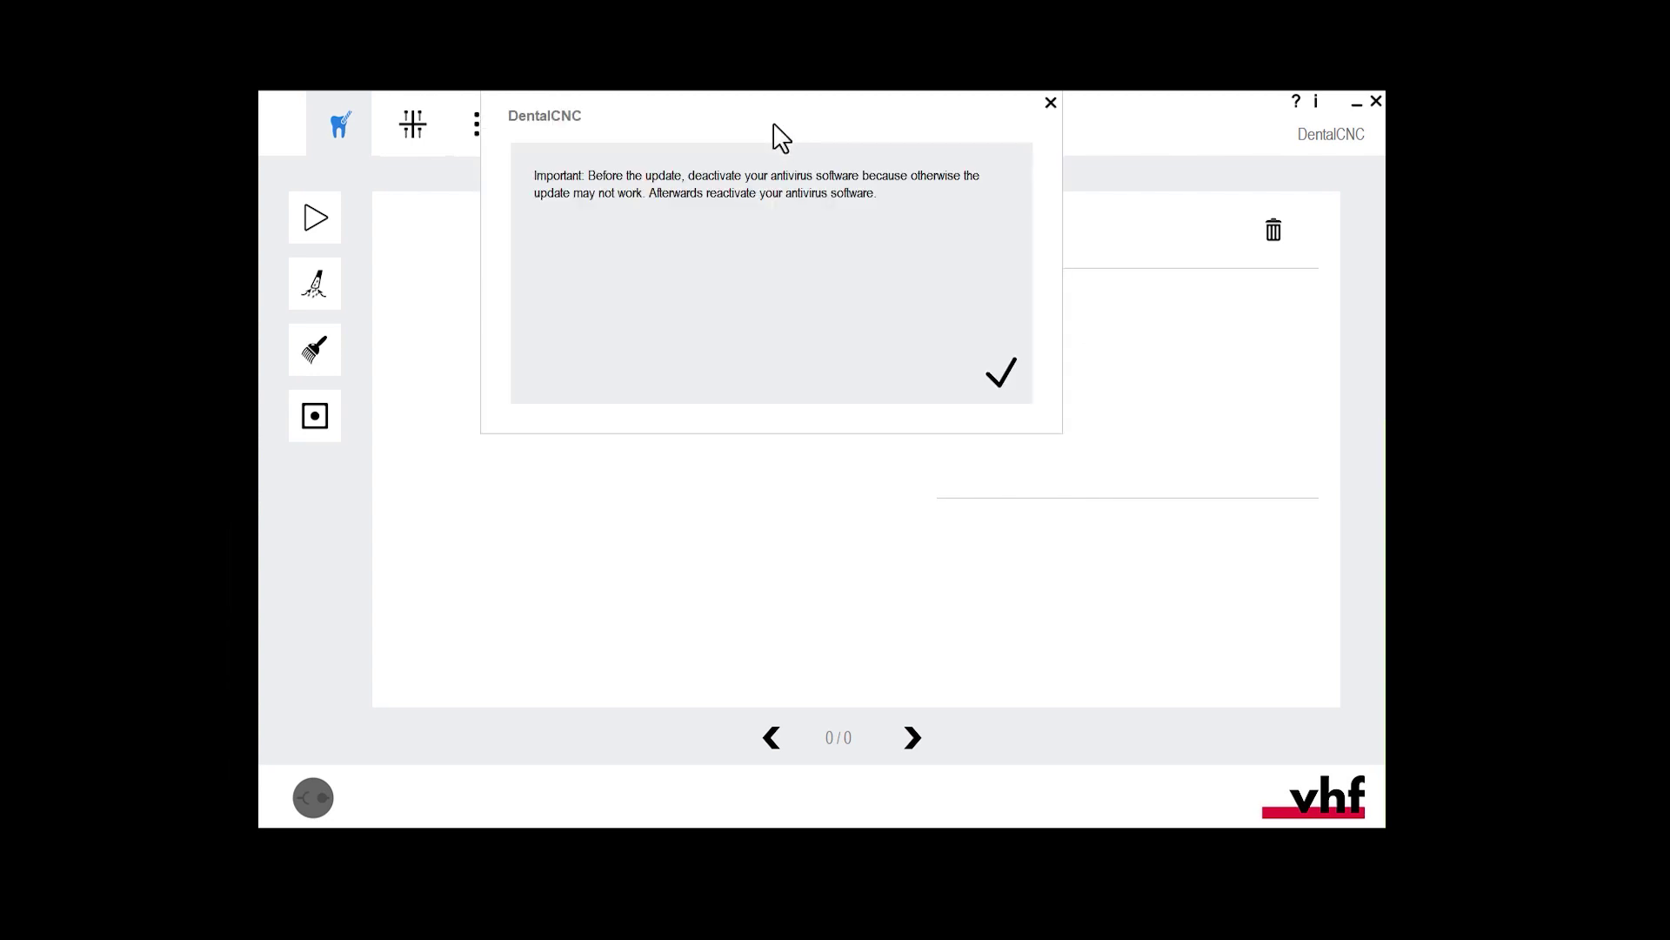
{"action": "left_click", "coordinate": [1001, 377]}
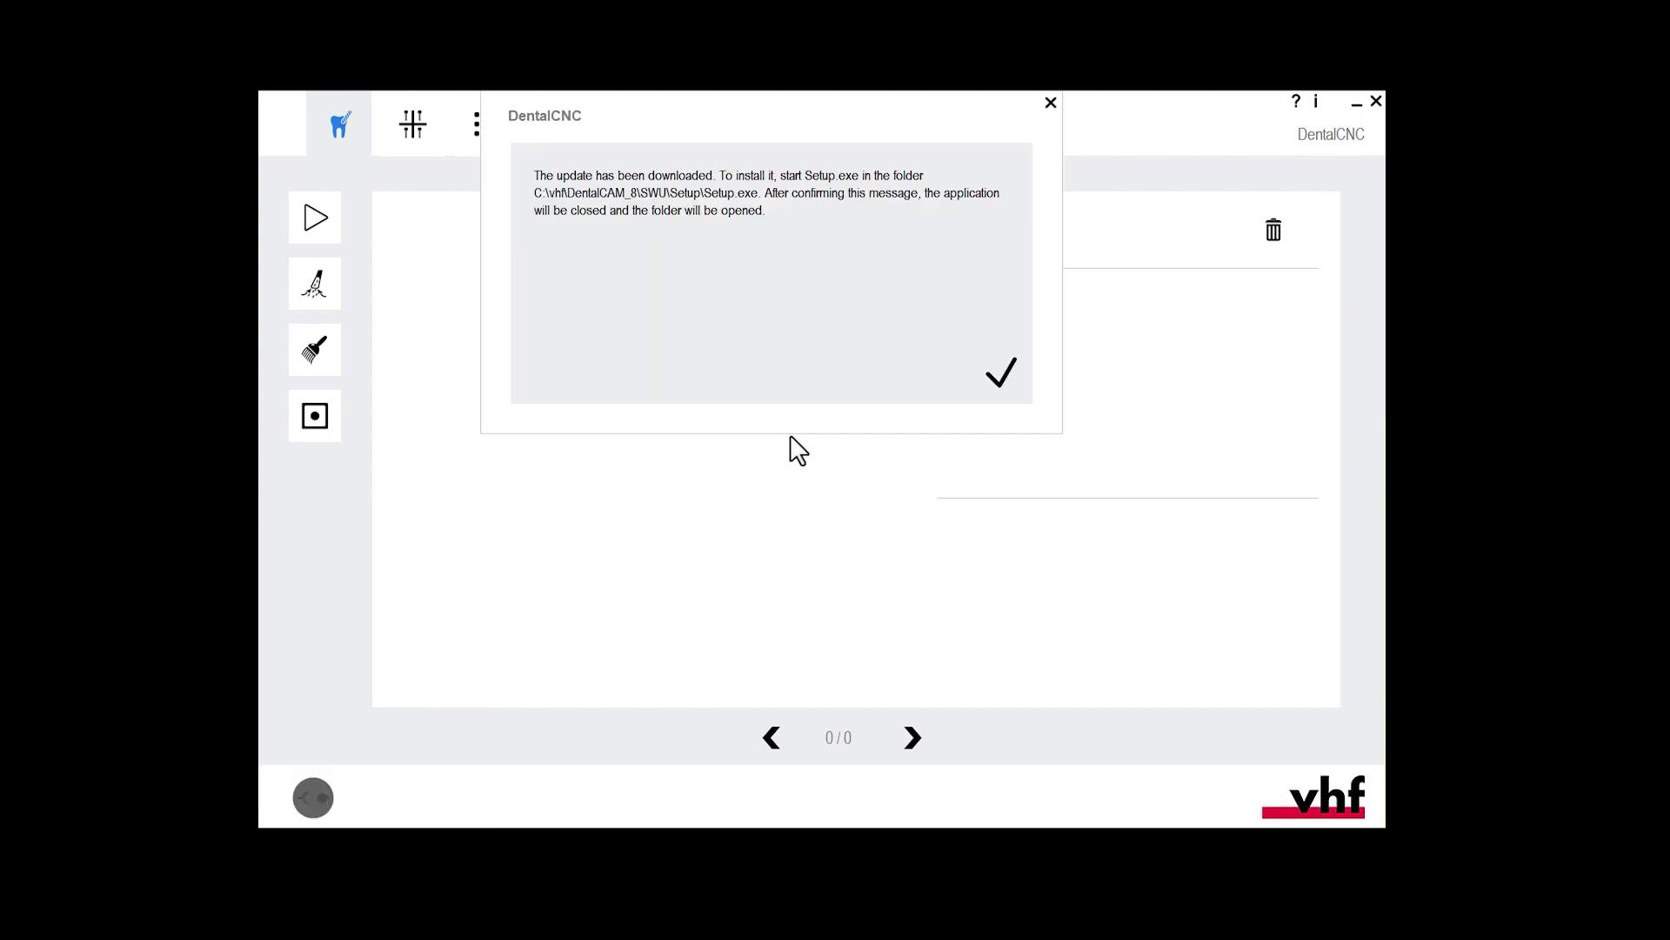
{"action": "left_click", "coordinate": [1003, 378]}
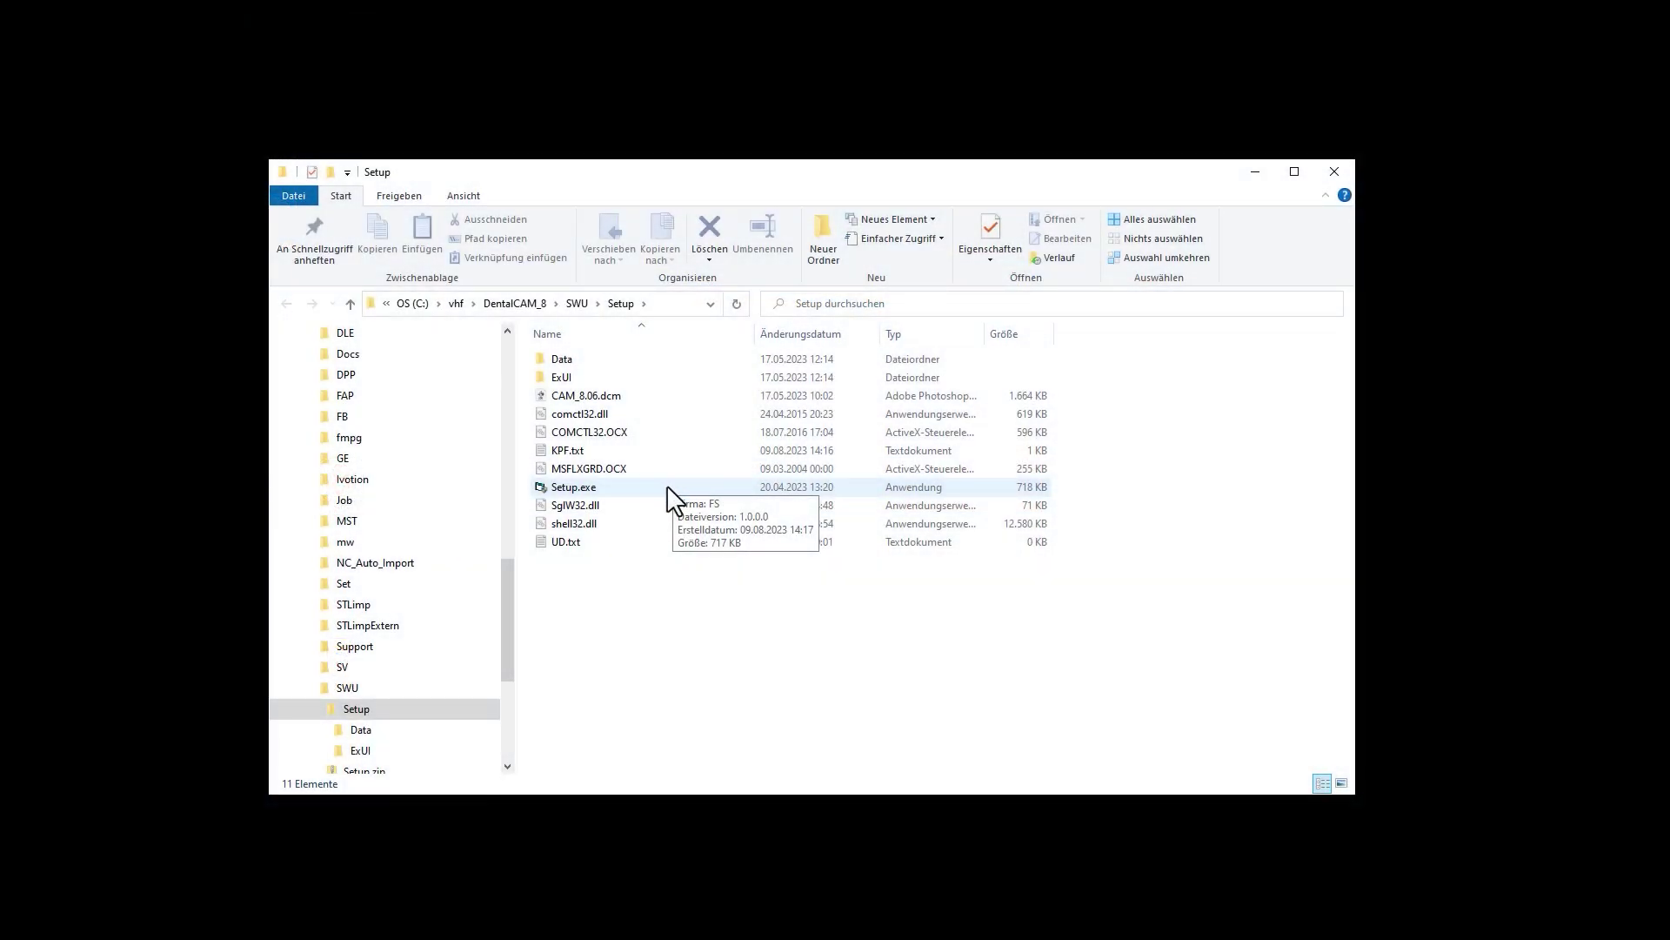
- Run Setup.exe in Update mode into C:\vhf\DentalCAM_8 and start installing
{"action": "left_click", "coordinate": [671, 492]}
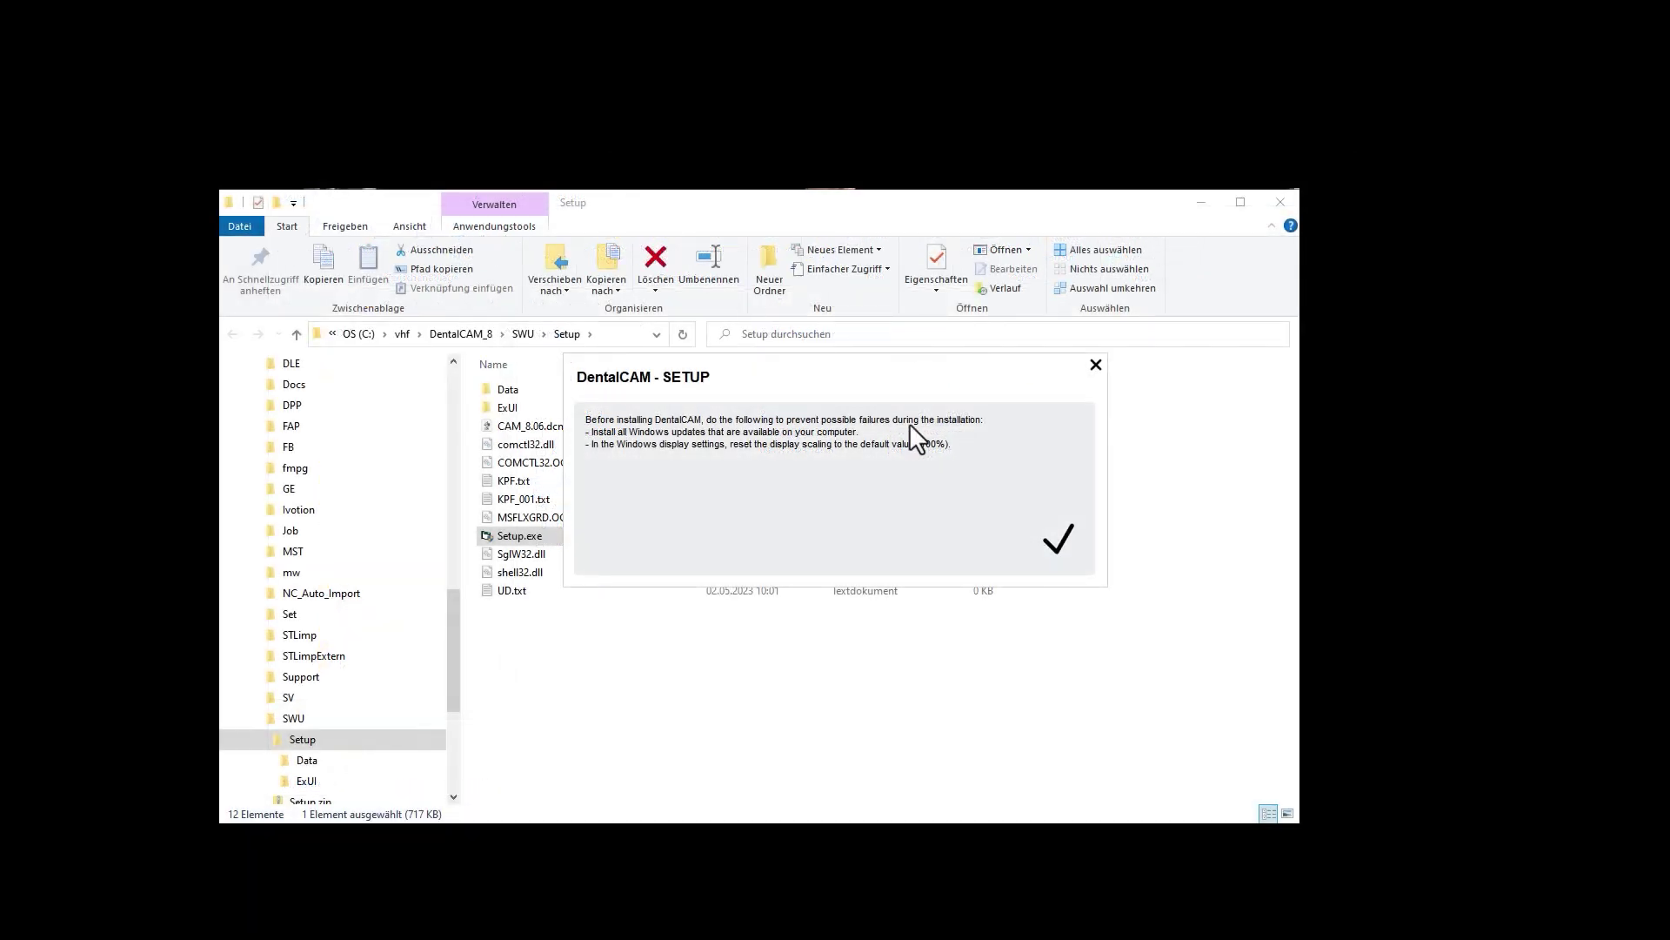
{"action": "left_click", "coordinate": [1063, 548]}
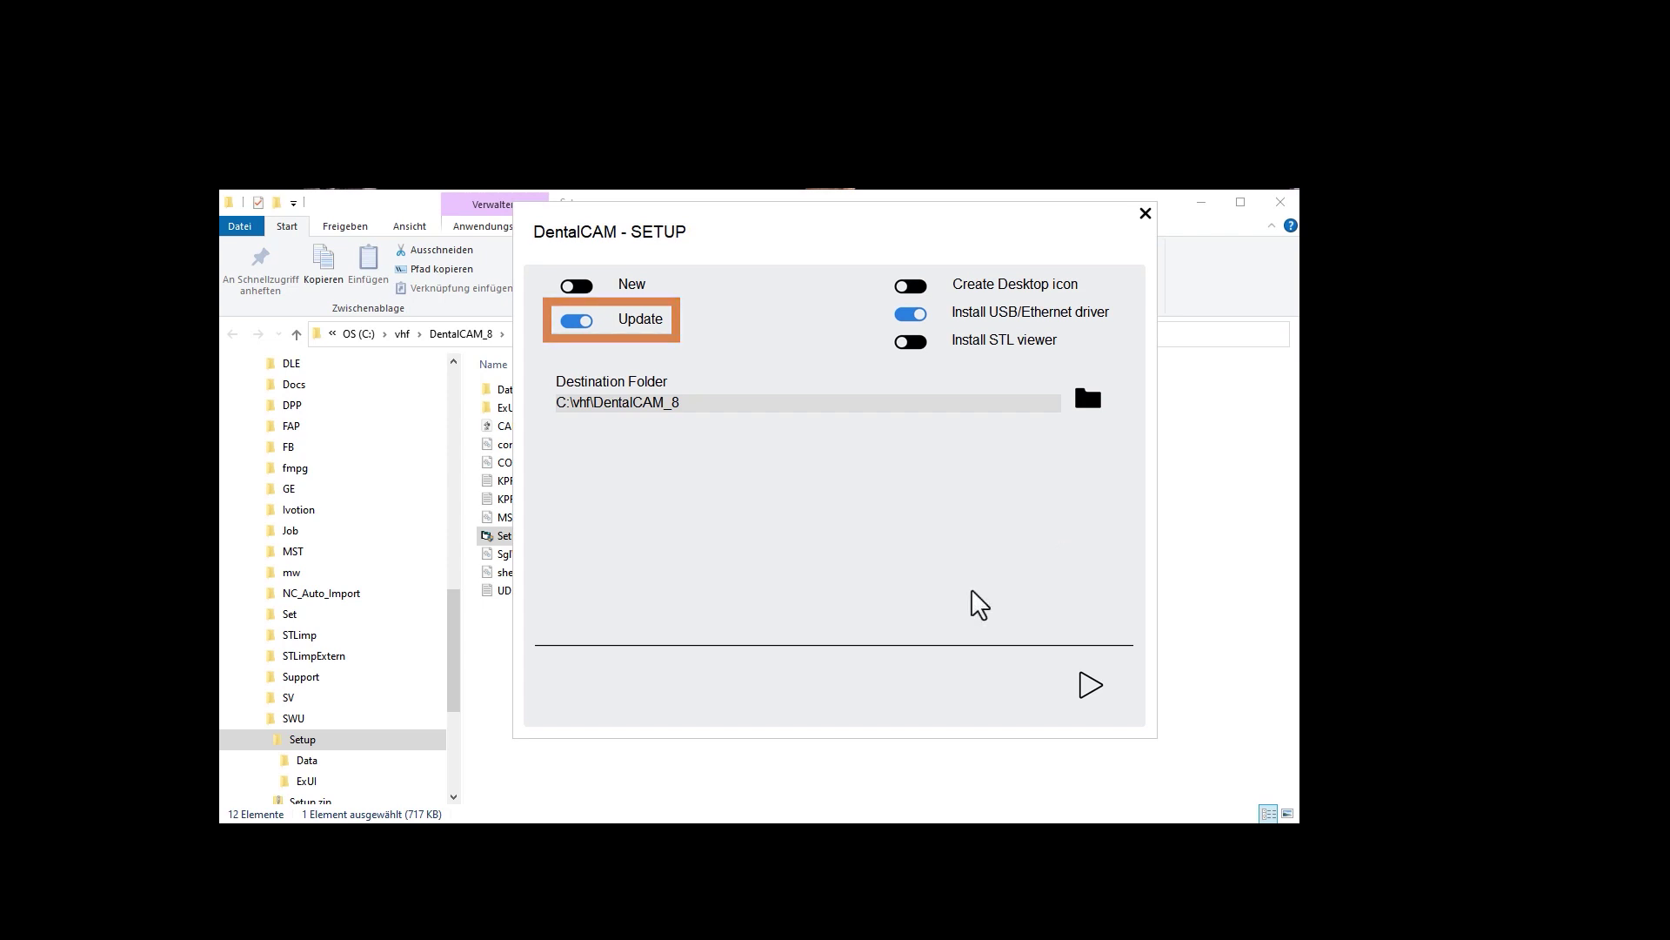
{"action": "left_click", "coordinate": [1090, 687]}
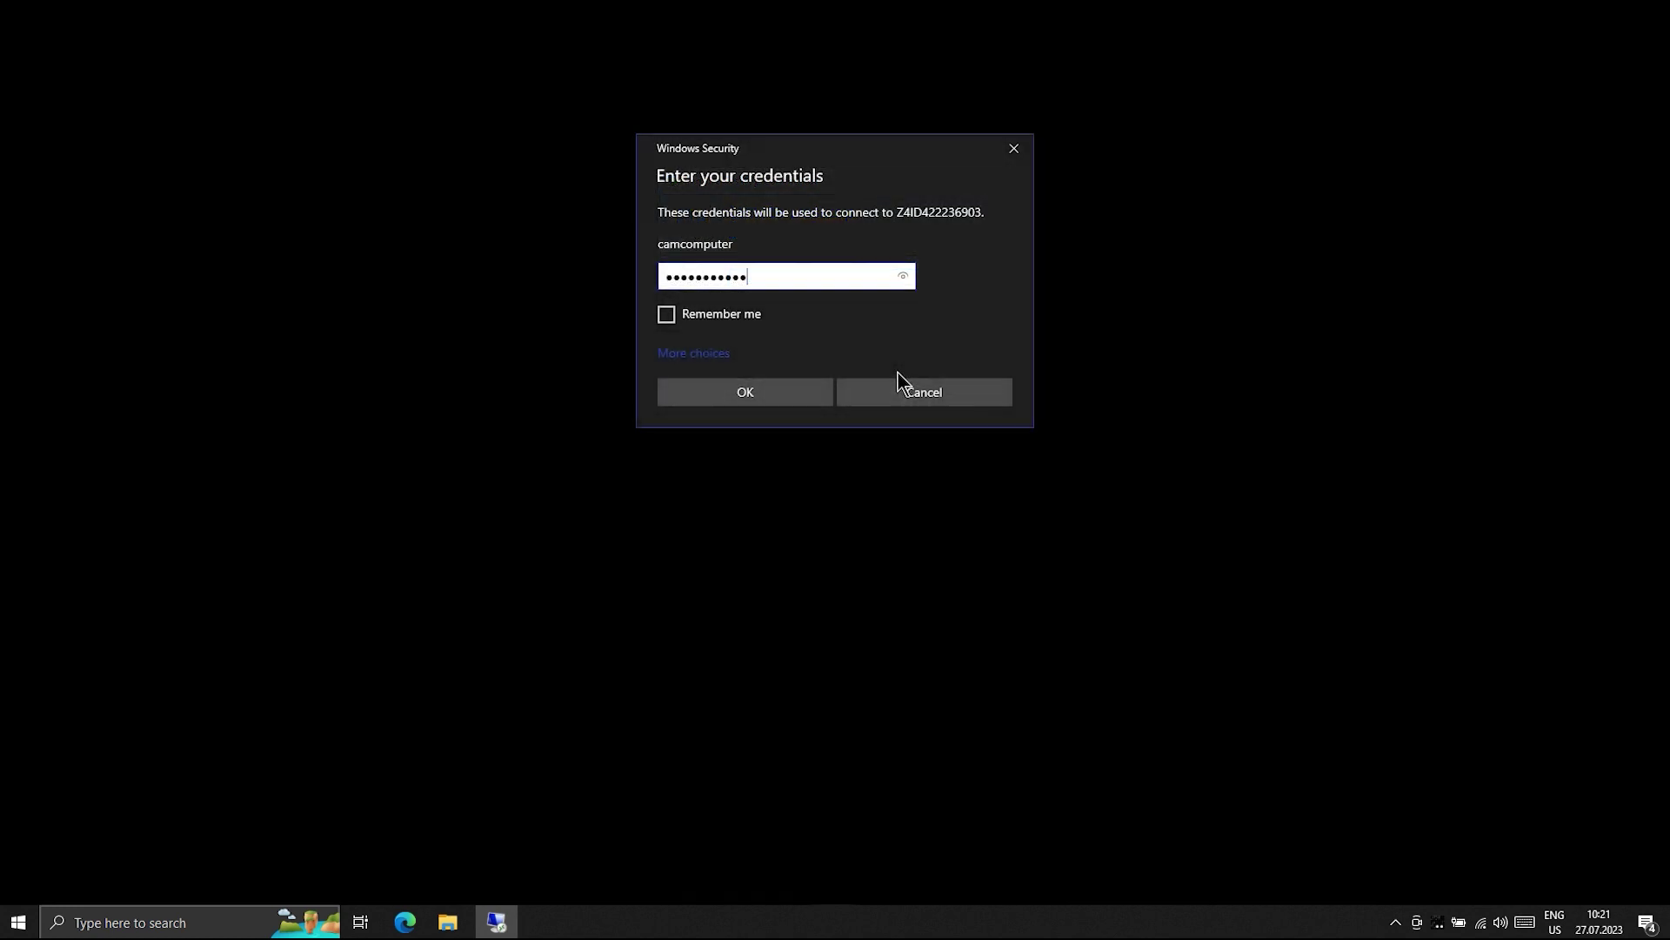
- Reconnect to the Z4 session after the update and bring up DentalCAM's New blank page
{"action": "left_click", "coordinate": [766, 389]}
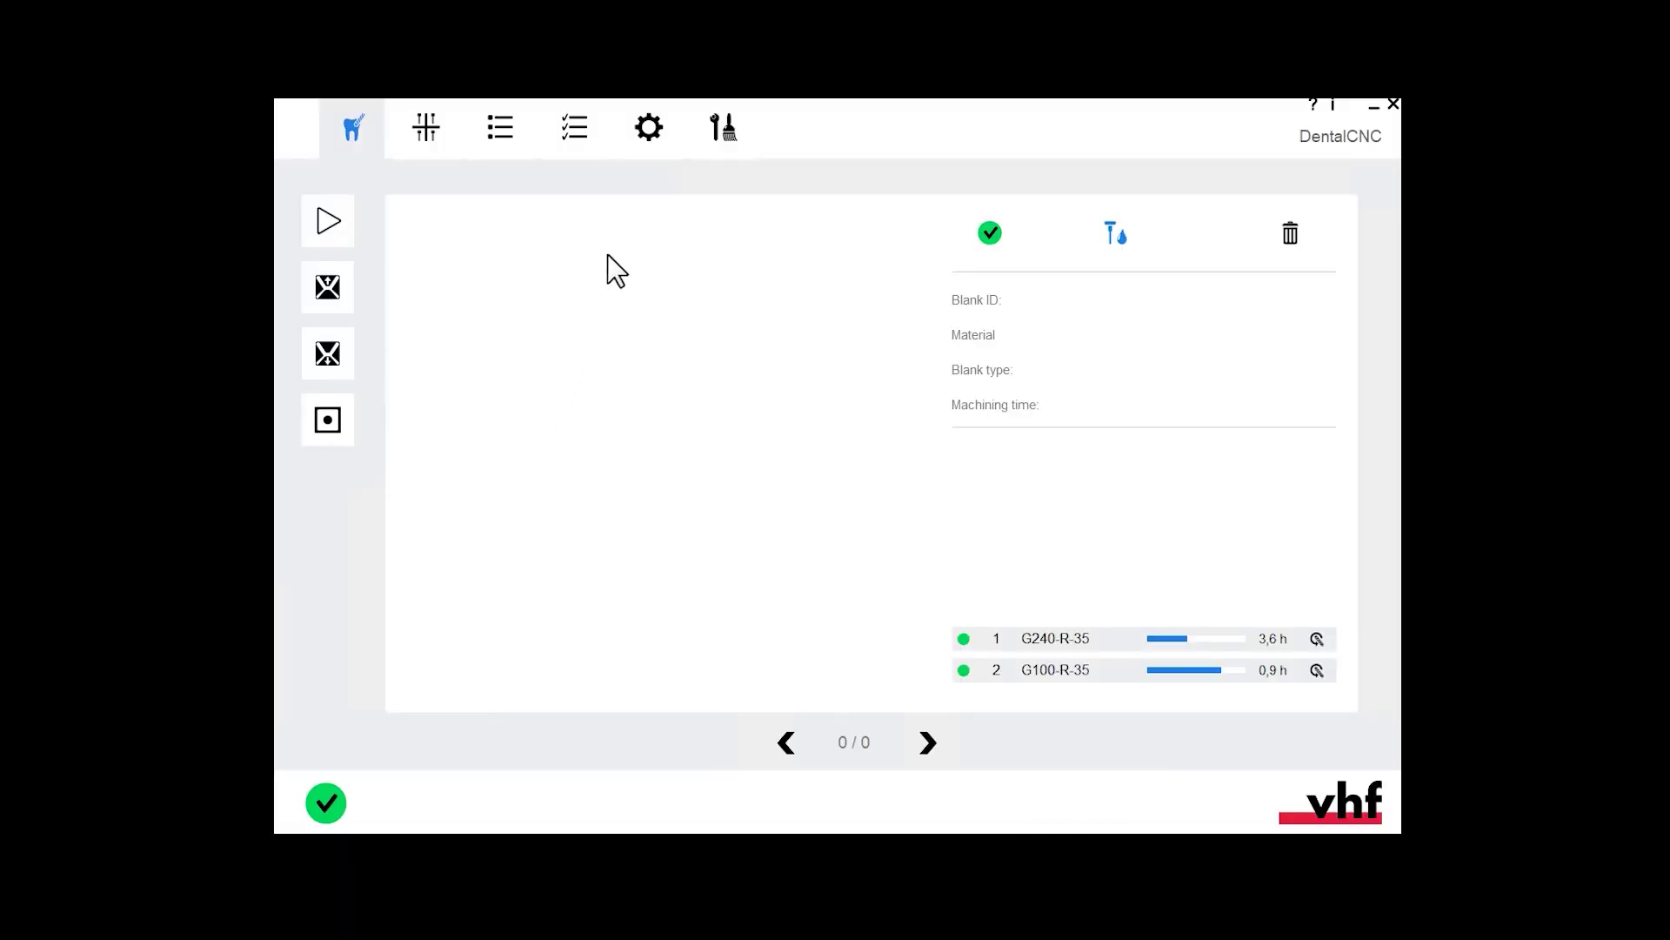
{"action": "left_click", "coordinate": [649, 128]}
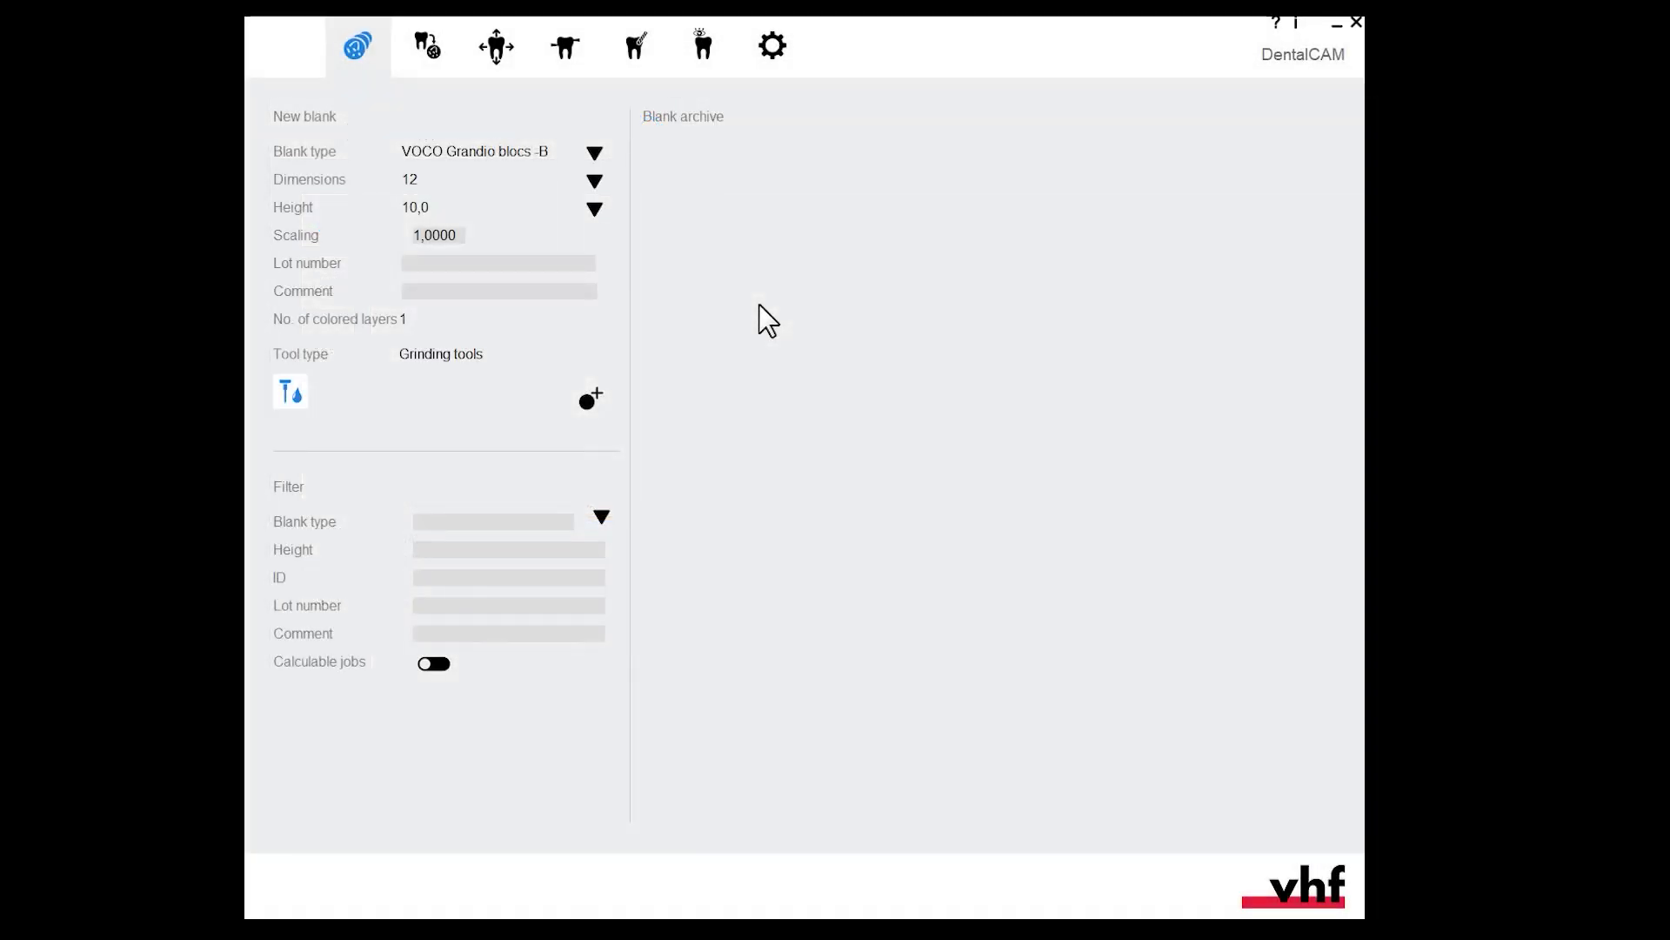
- Turn on Activate ChairsideCAM in general application settings, save, and accept the restart
{"action": "left_click", "coordinate": [775, 48]}
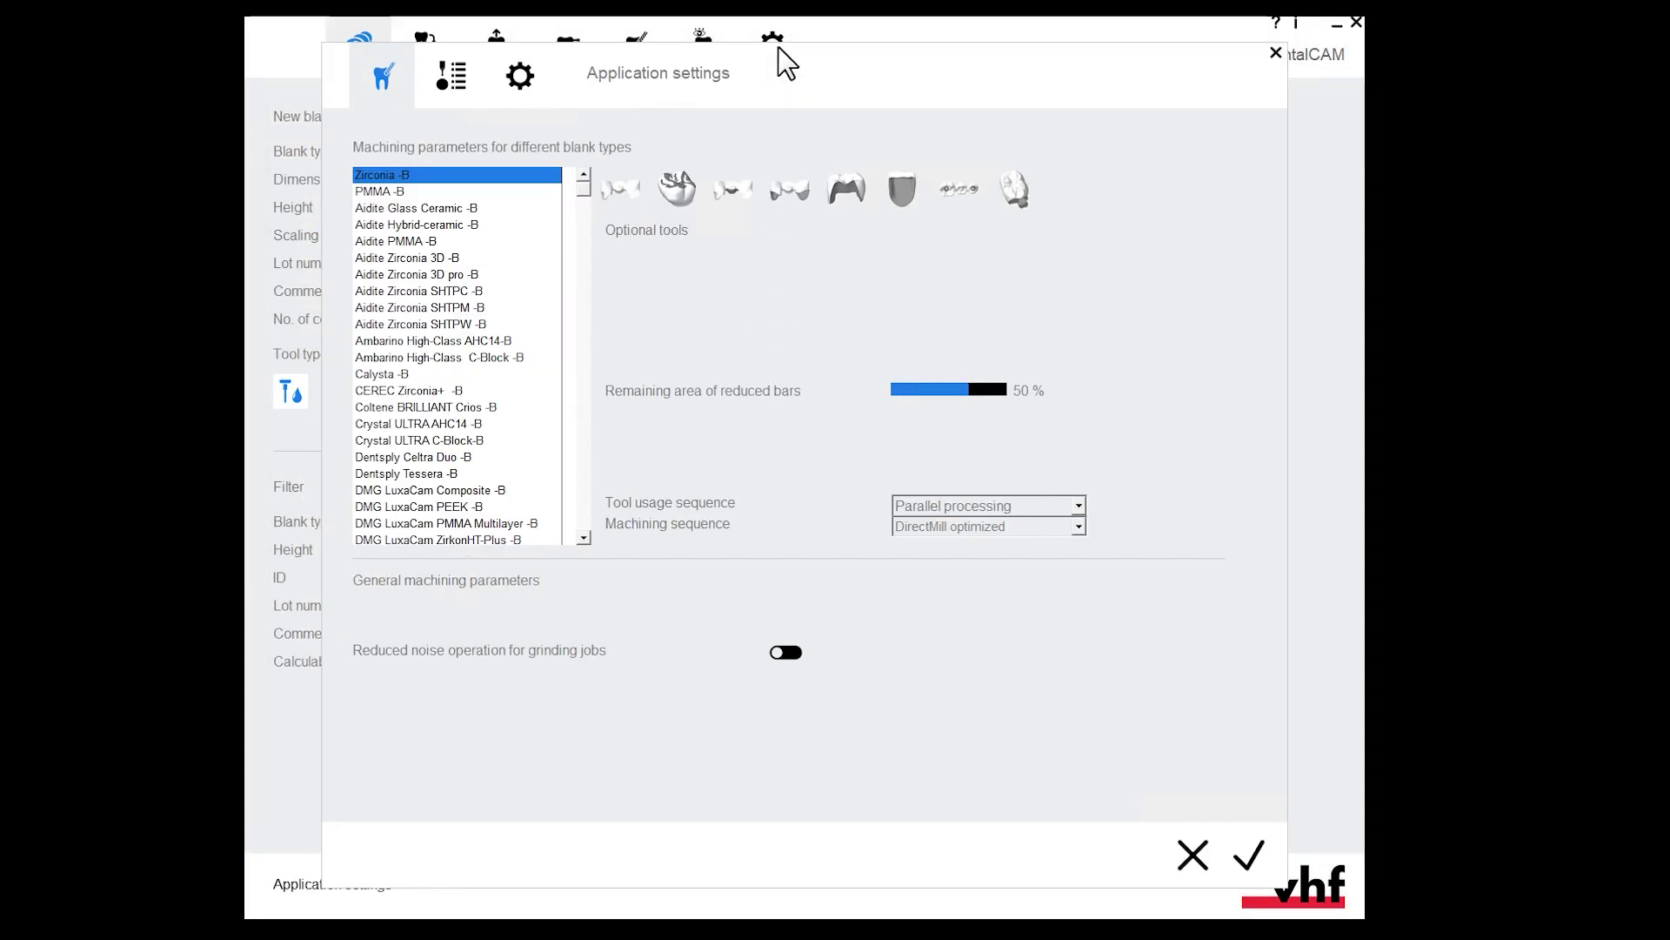
{"action": "left_click", "coordinate": [520, 83]}
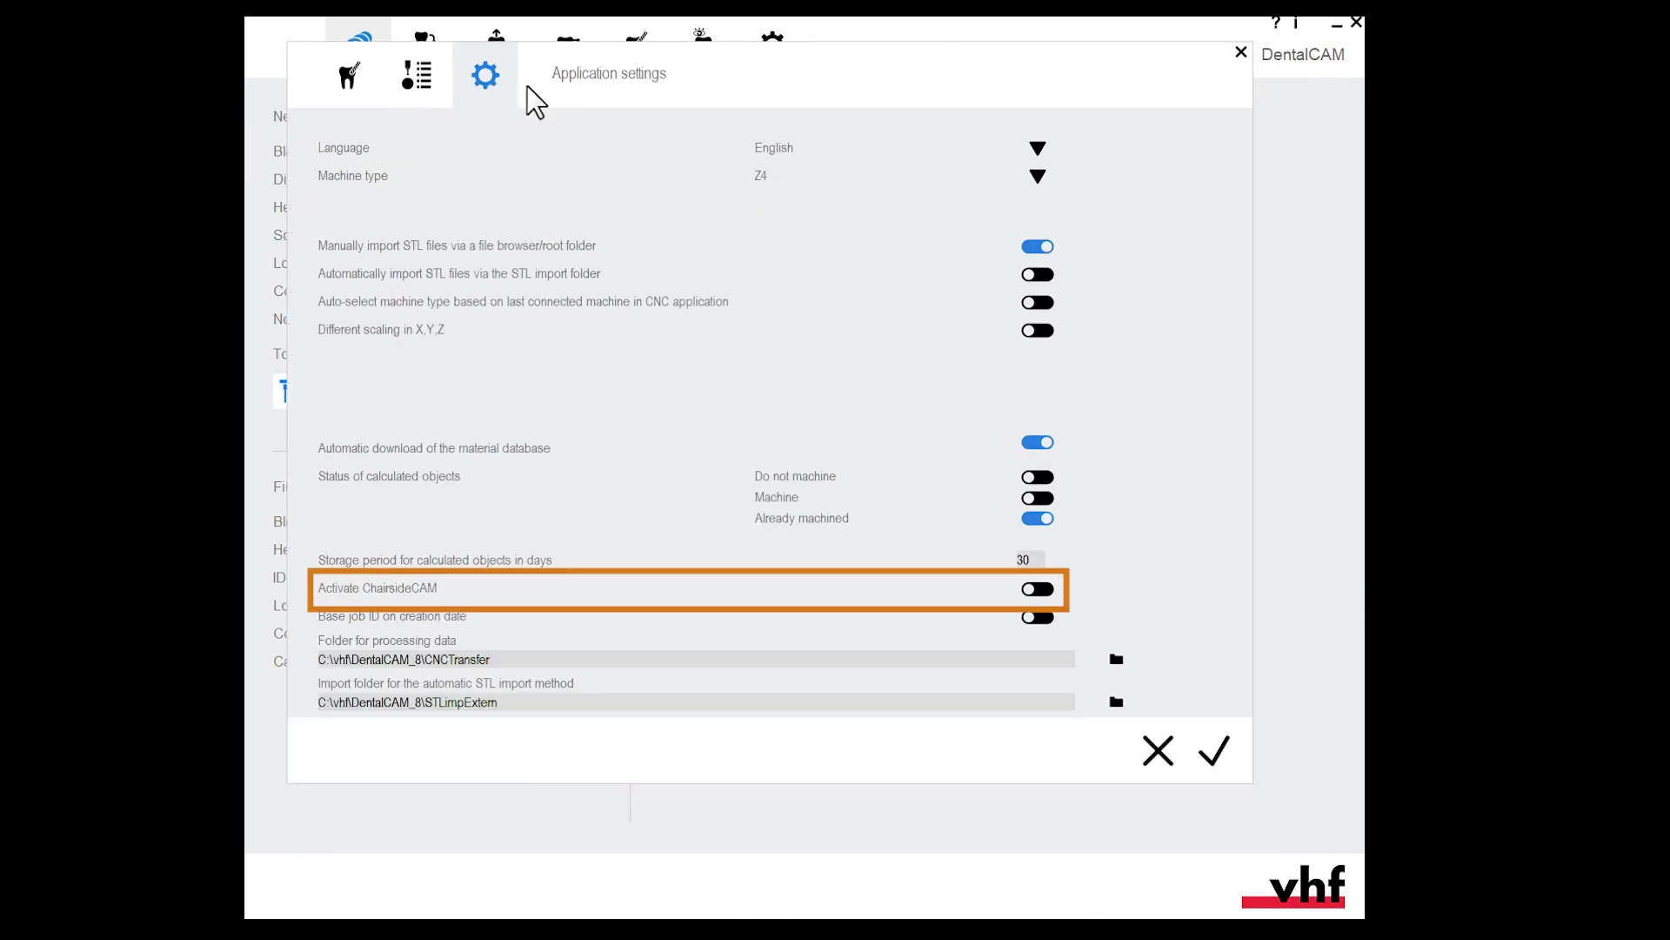
{"action": "left_click", "coordinate": [1035, 589]}
{"action": "left_click", "coordinate": [1216, 755]}
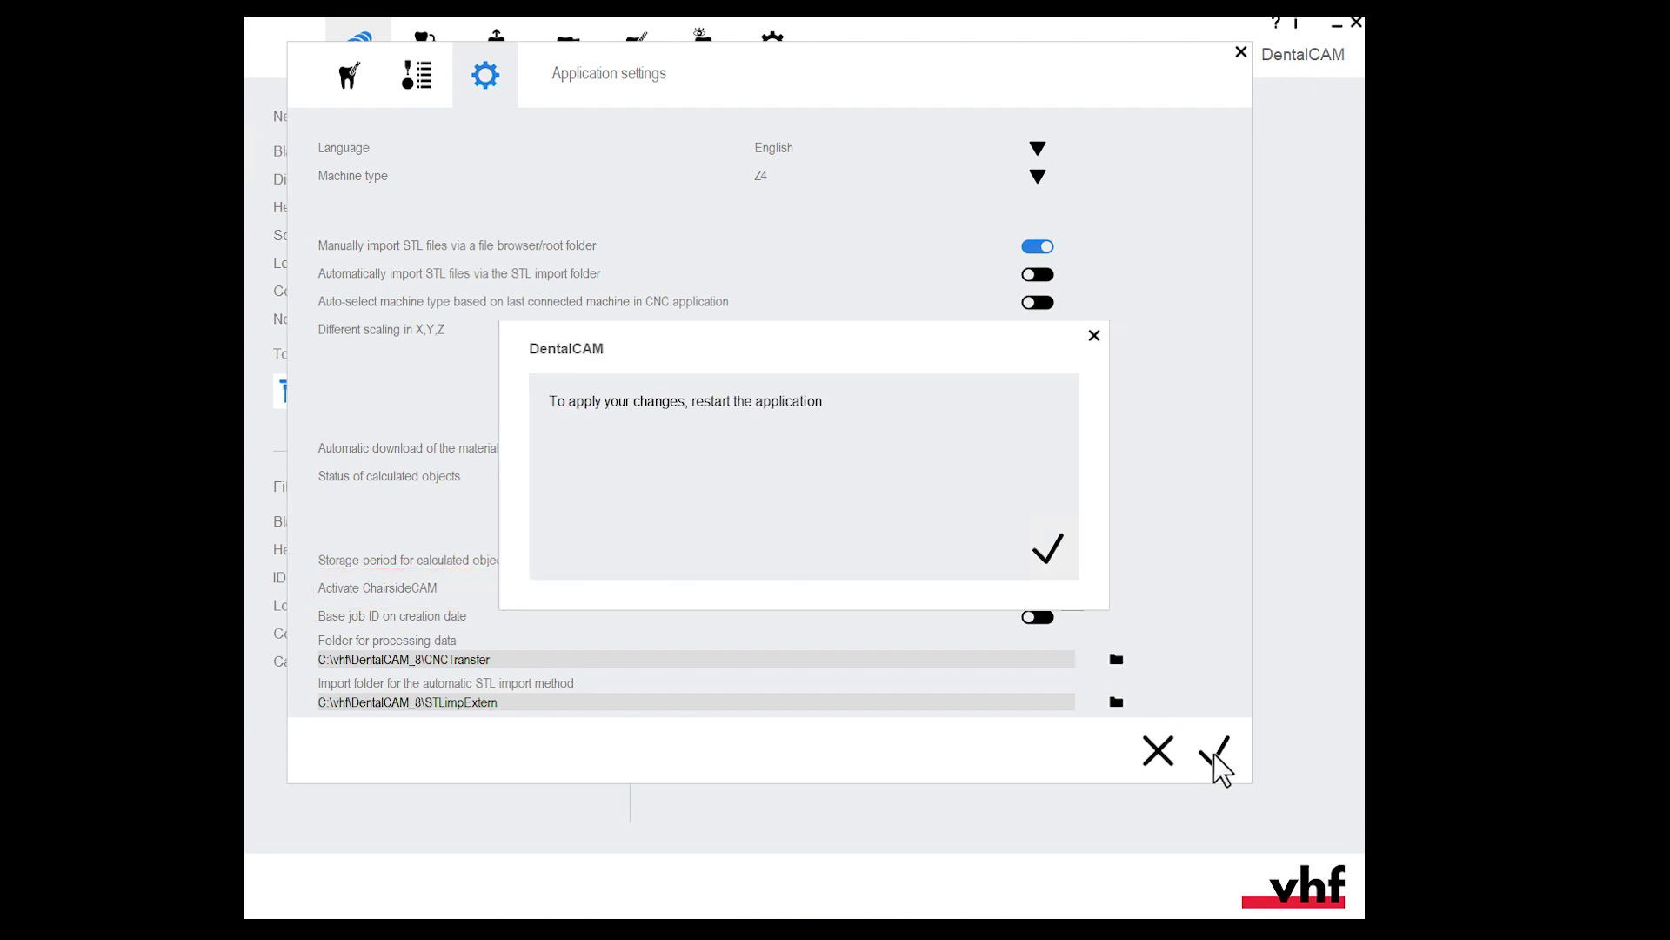
{"action": "left_click", "coordinate": [1050, 554]}
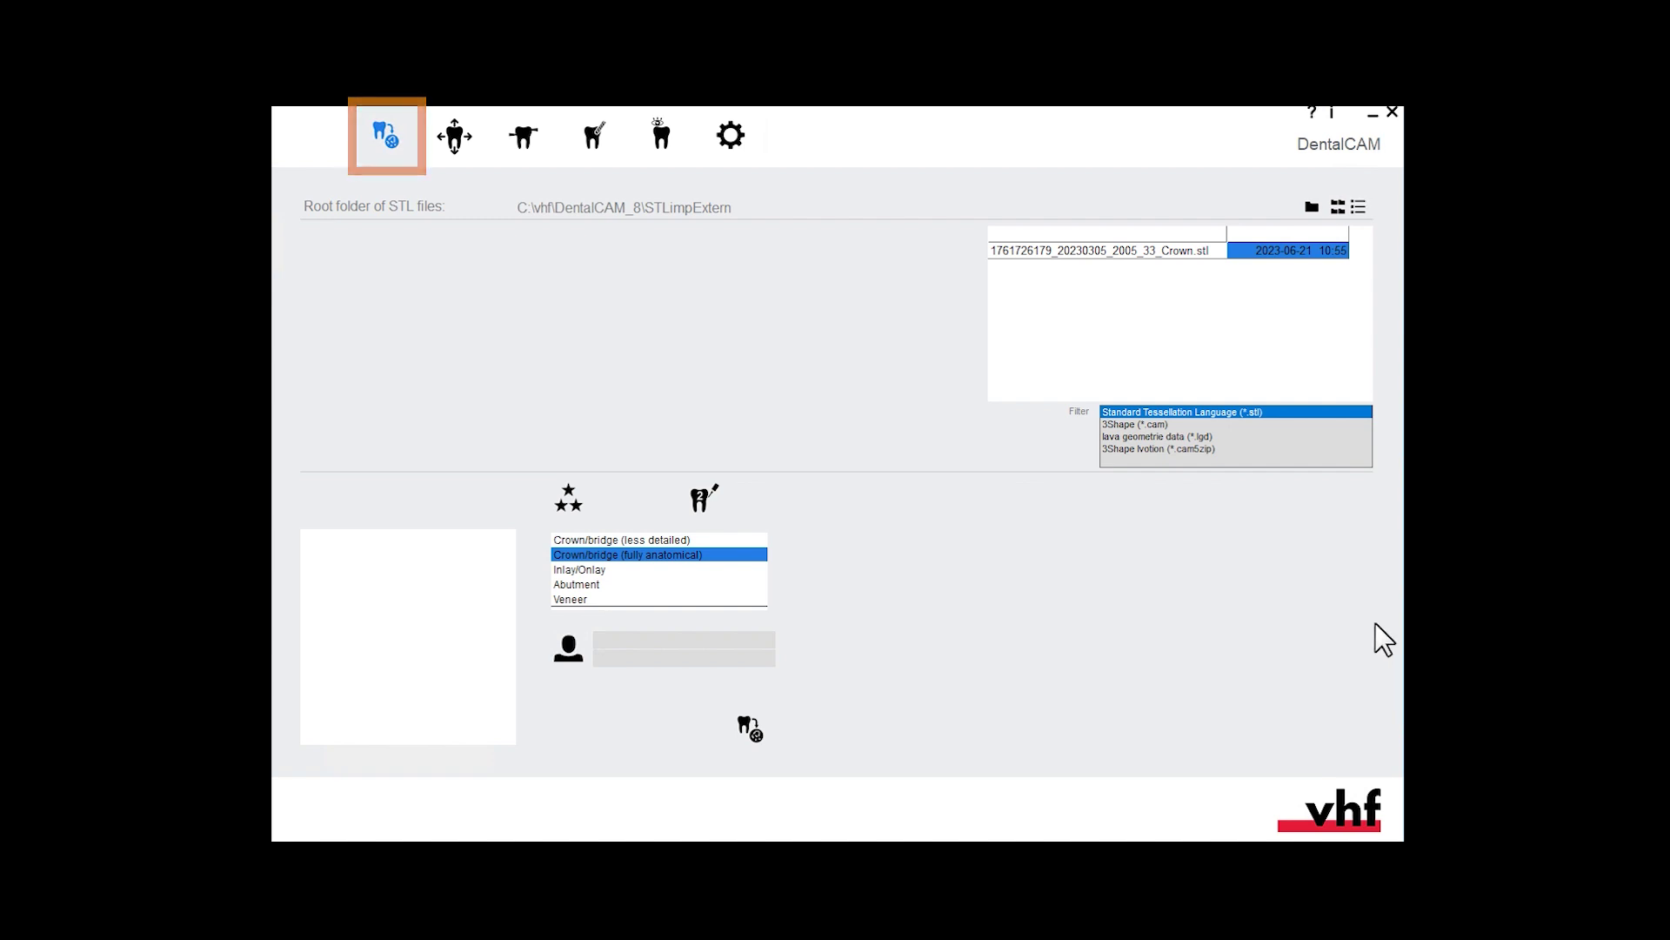
- Set the STL root folder to C:\vhf\DentalCAM_8\STLimpExtern and list only its files
{"action": "left_click", "coordinate": [1338, 207]}
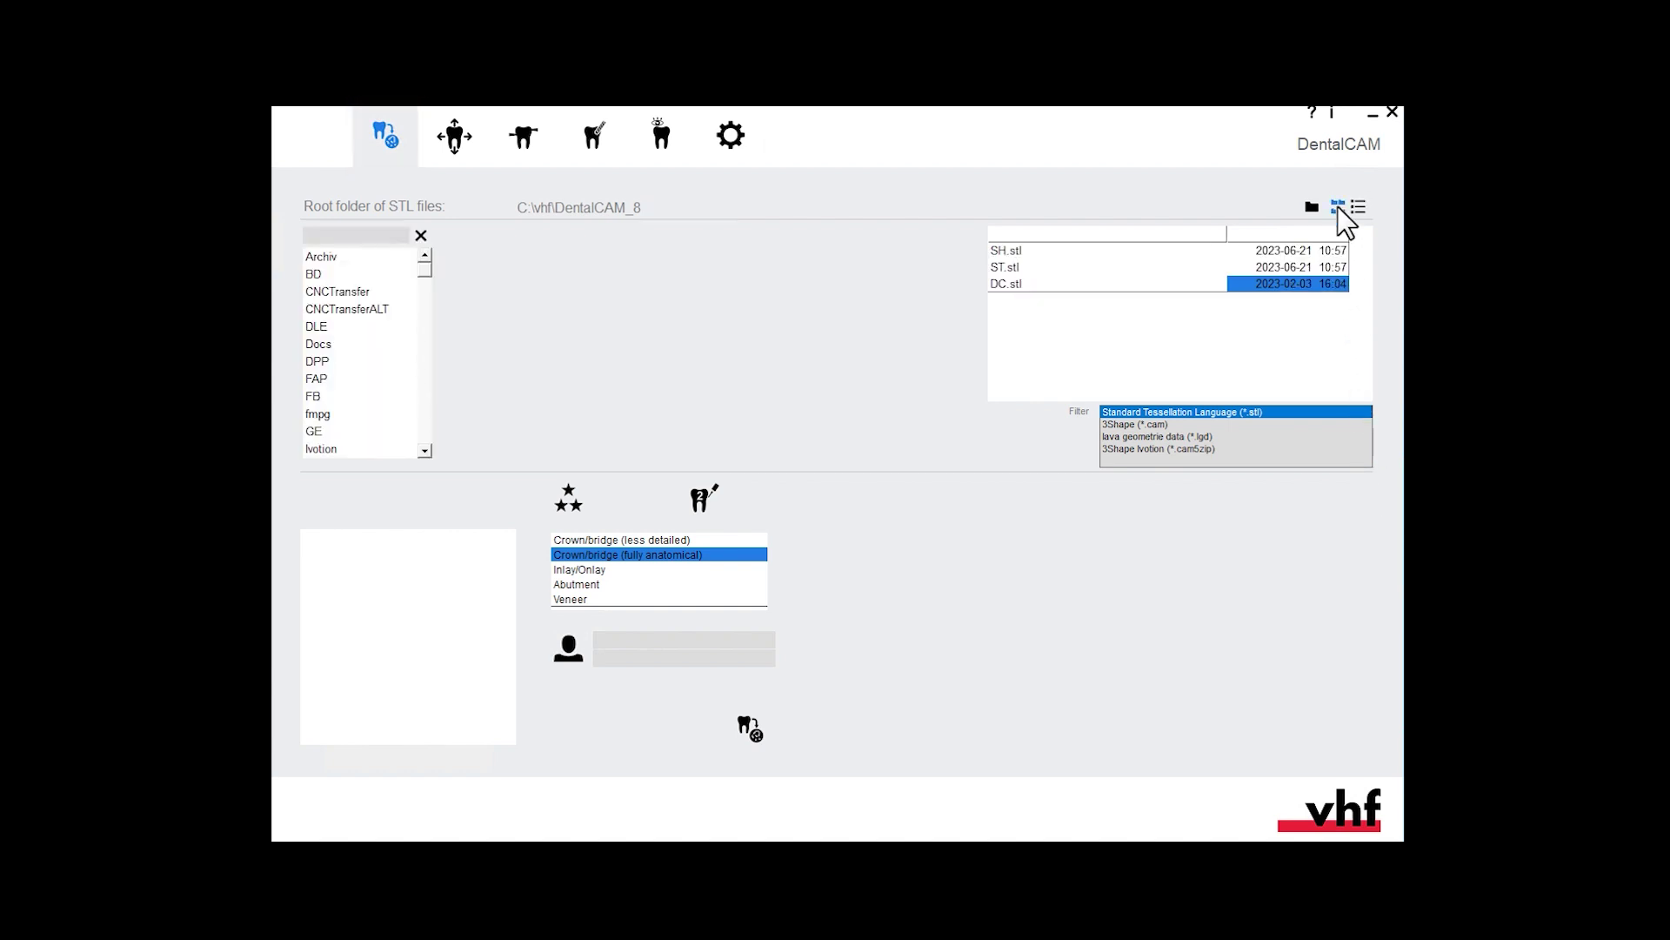
{"action": "left_click", "coordinate": [1314, 207]}
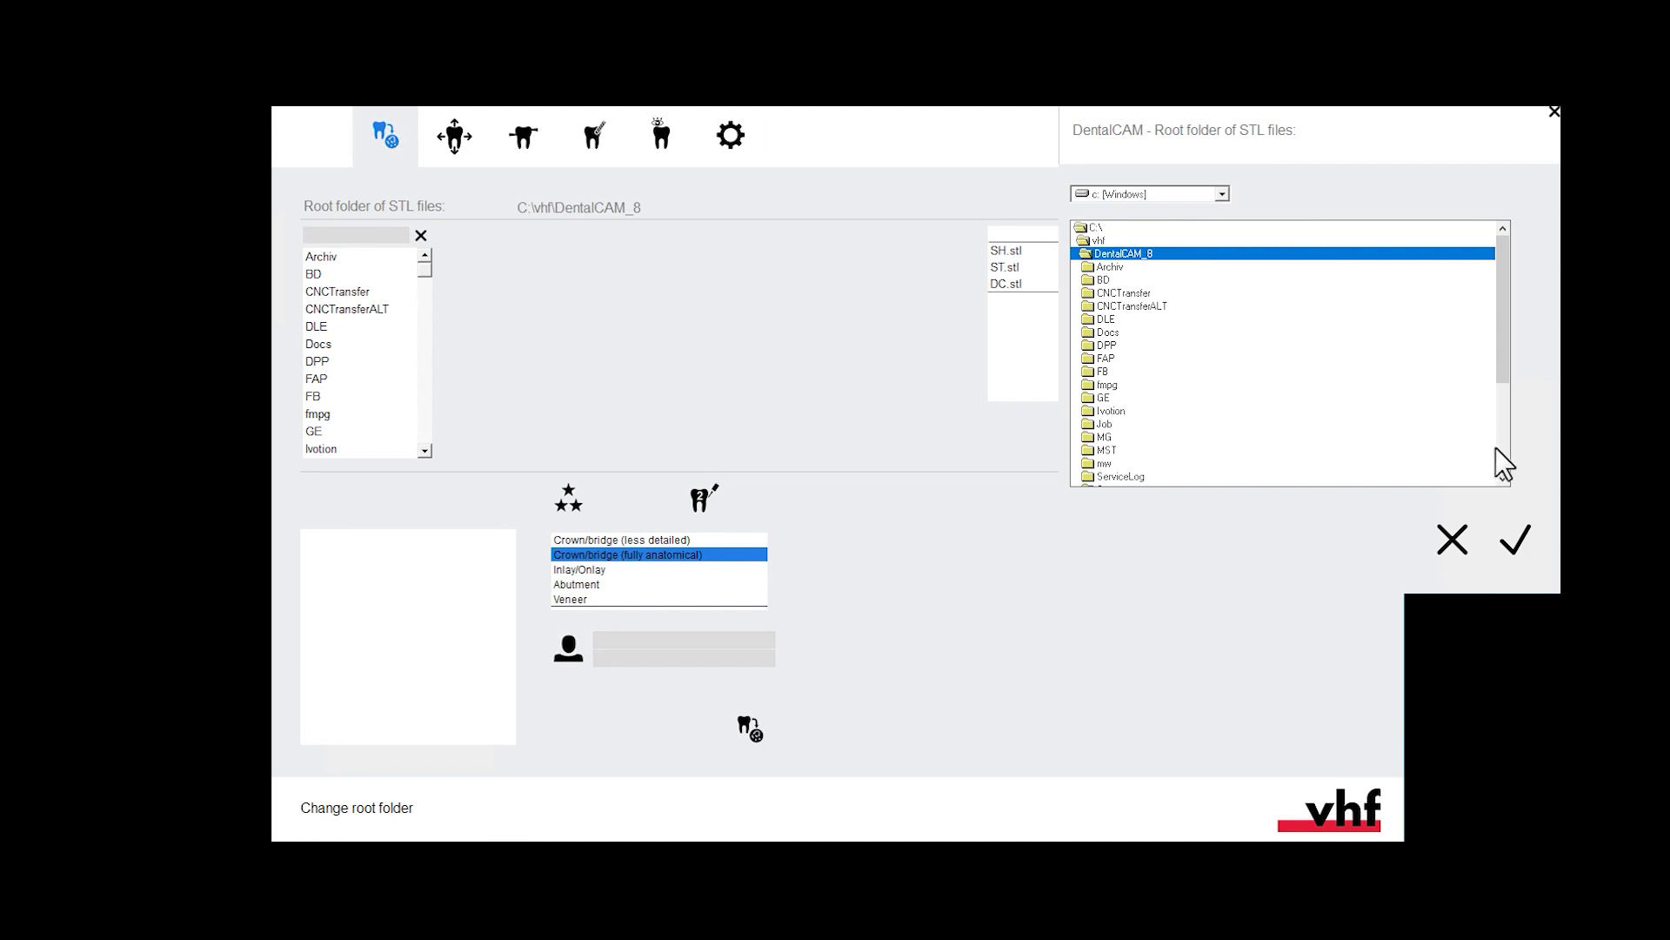
{"action": "left_click", "coordinate": [1503, 477]}
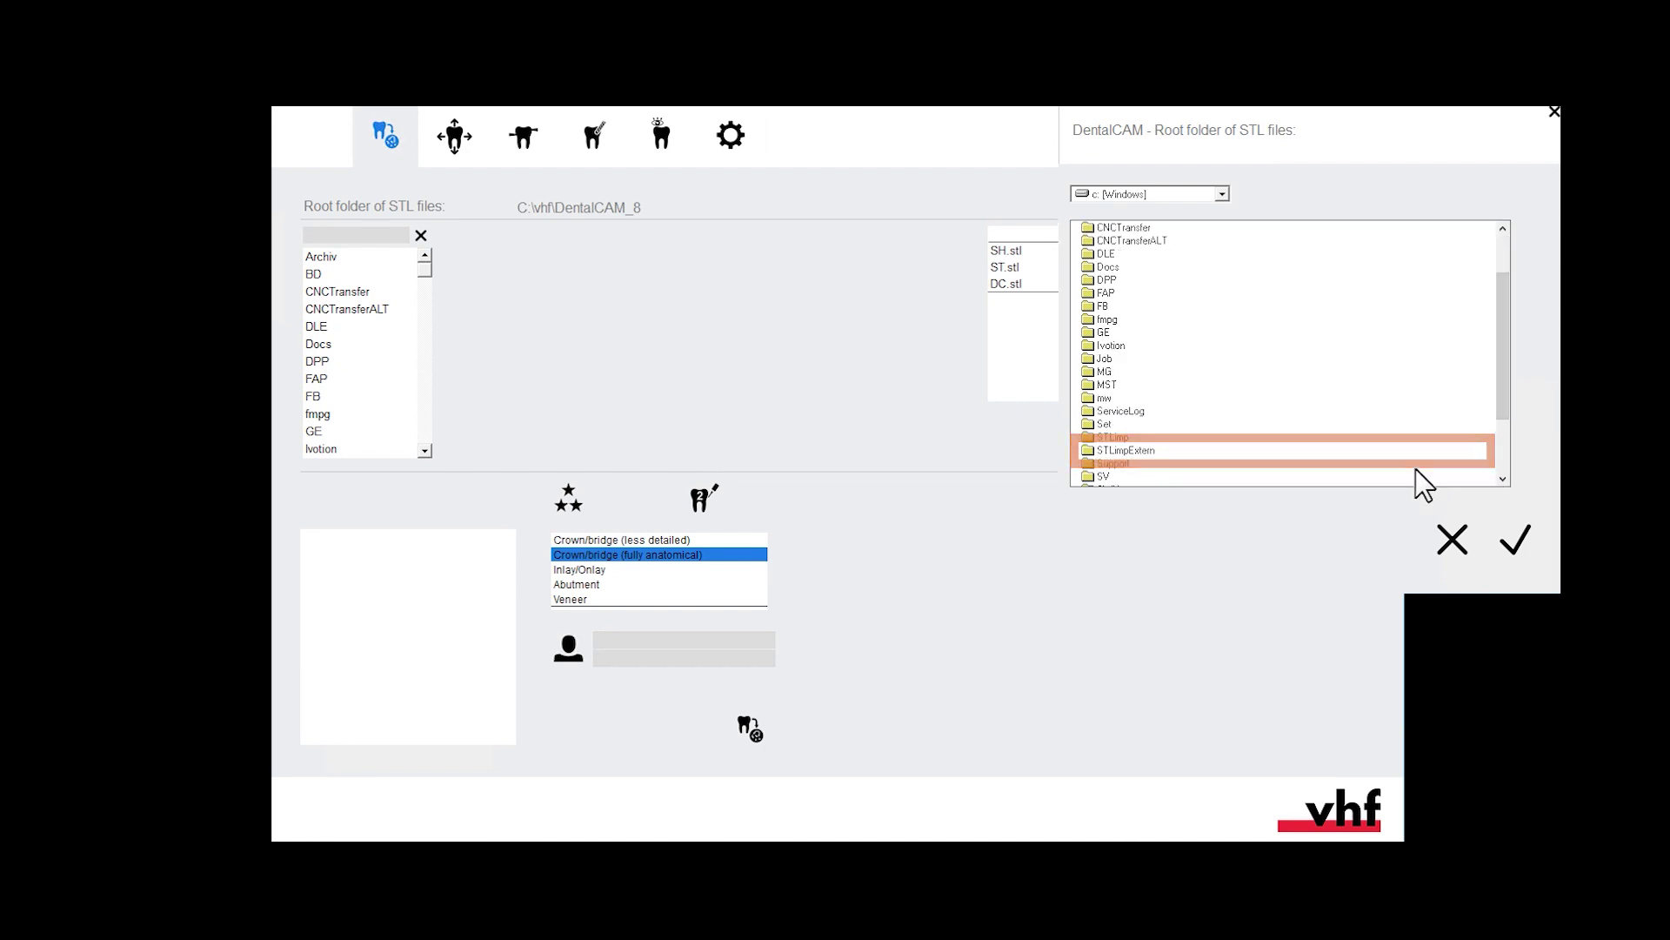
{"action": "double_click", "coordinate": [1122, 450]}
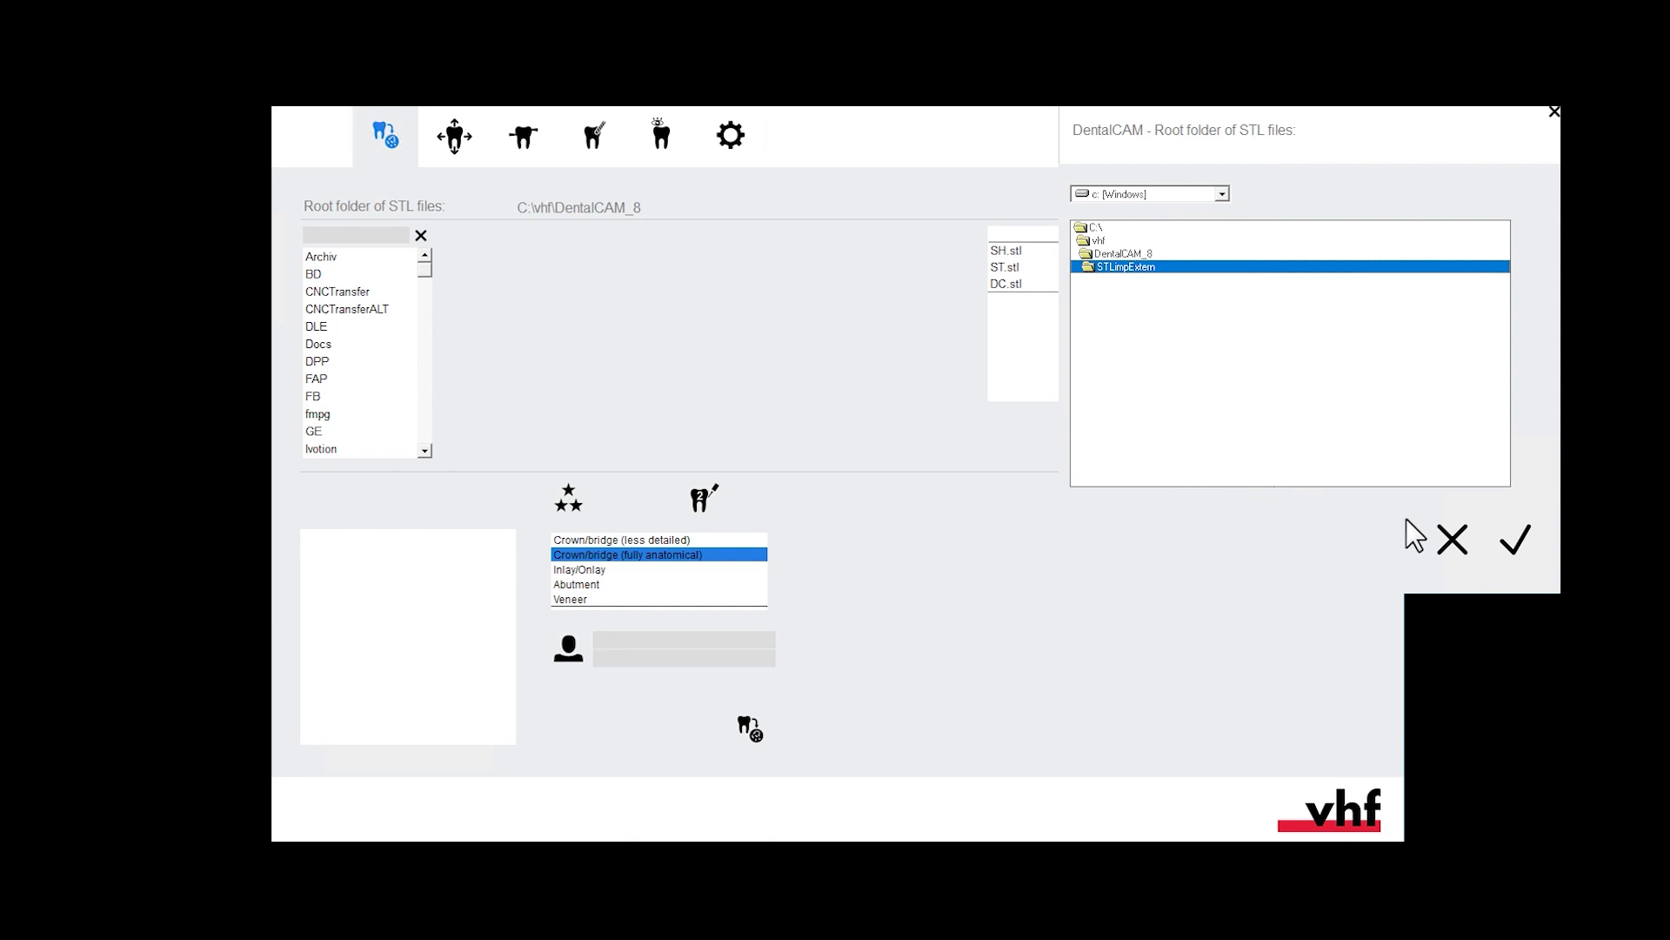
{"action": "left_click", "coordinate": [1518, 544]}
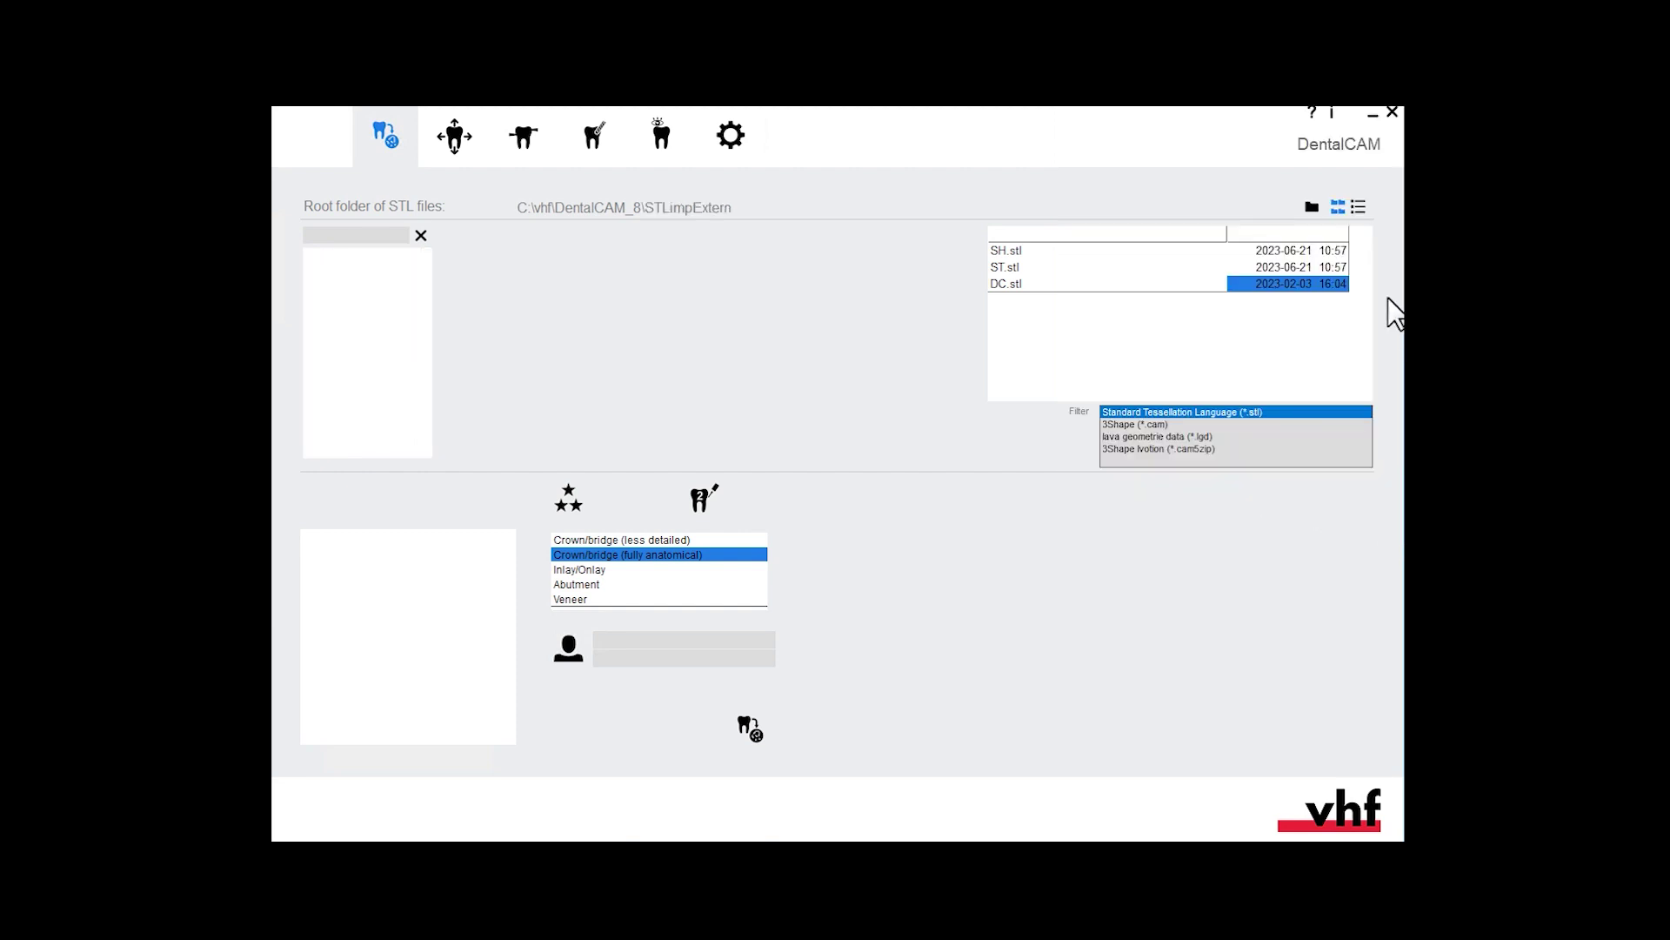
{"action": "left_click", "coordinate": [1338, 206]}
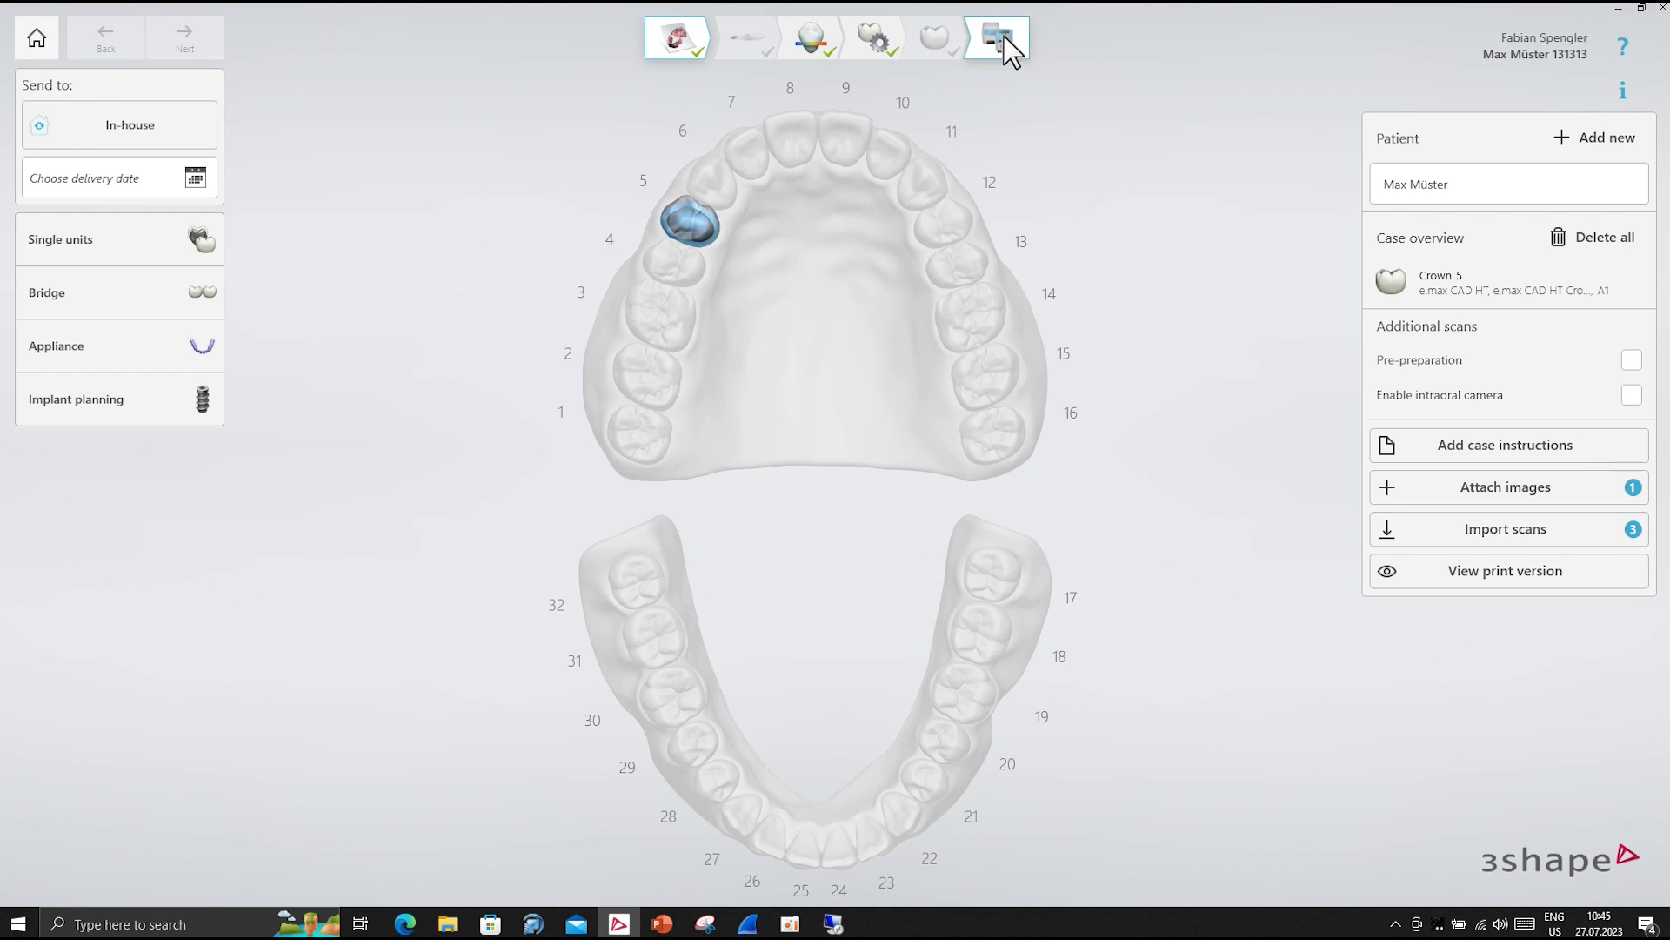
- Set up the vhf Z4 in Produce's Machine setup so it shows as online
{"action": "left_click", "coordinate": [1004, 35]}
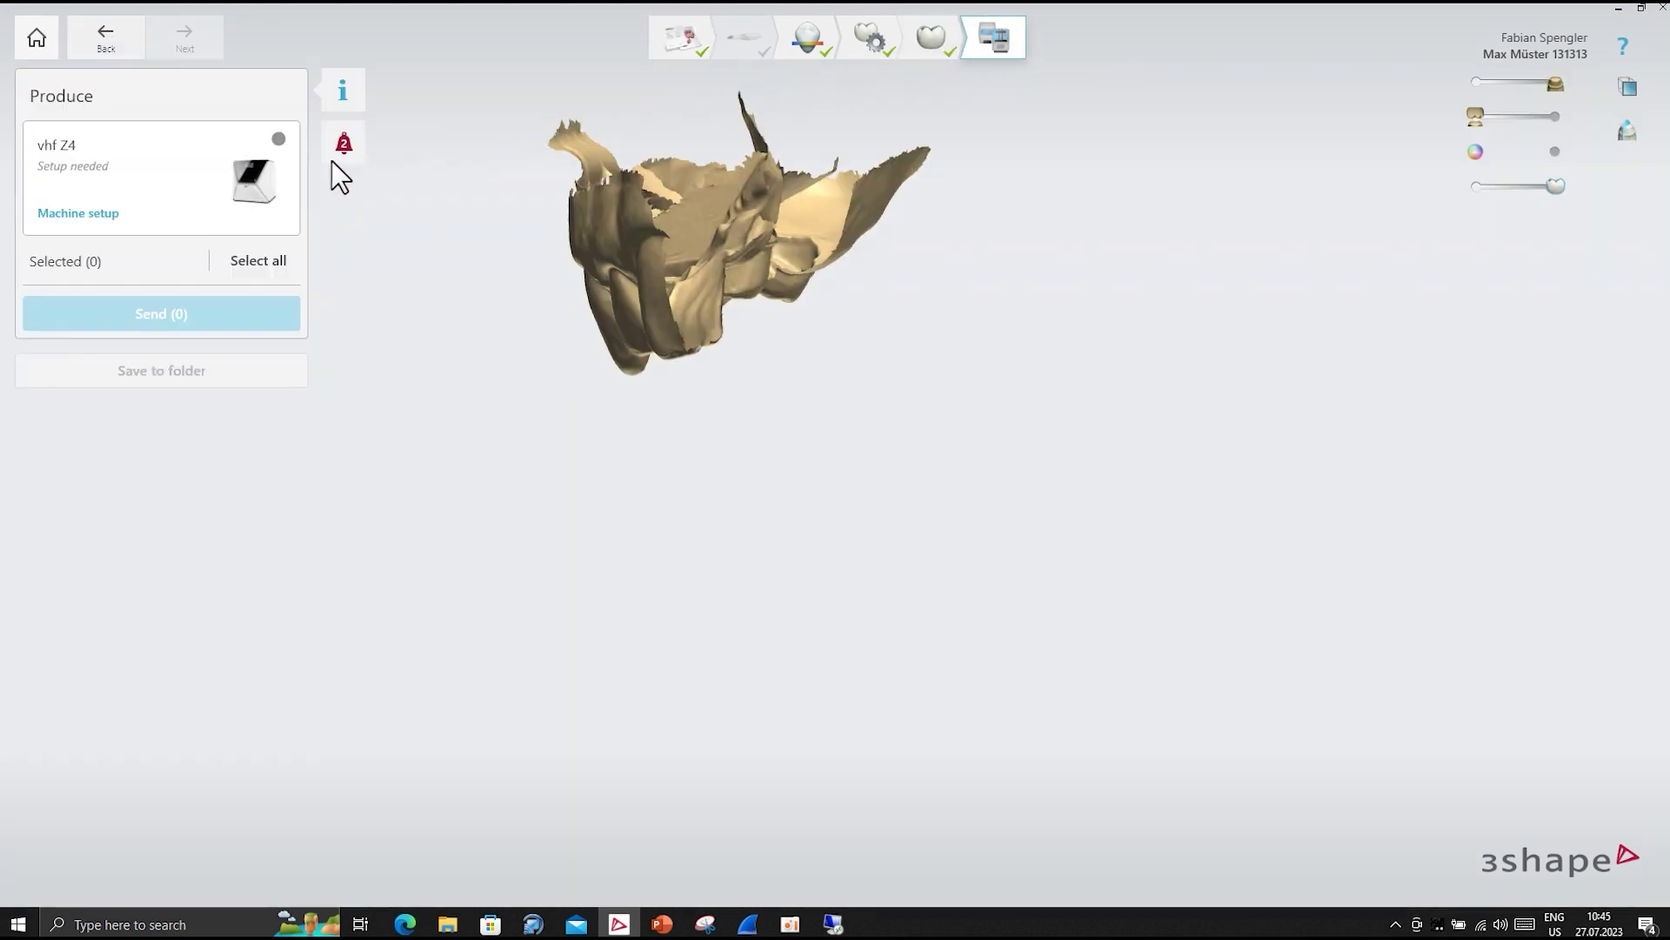
{"action": "left_click", "coordinate": [83, 212]}
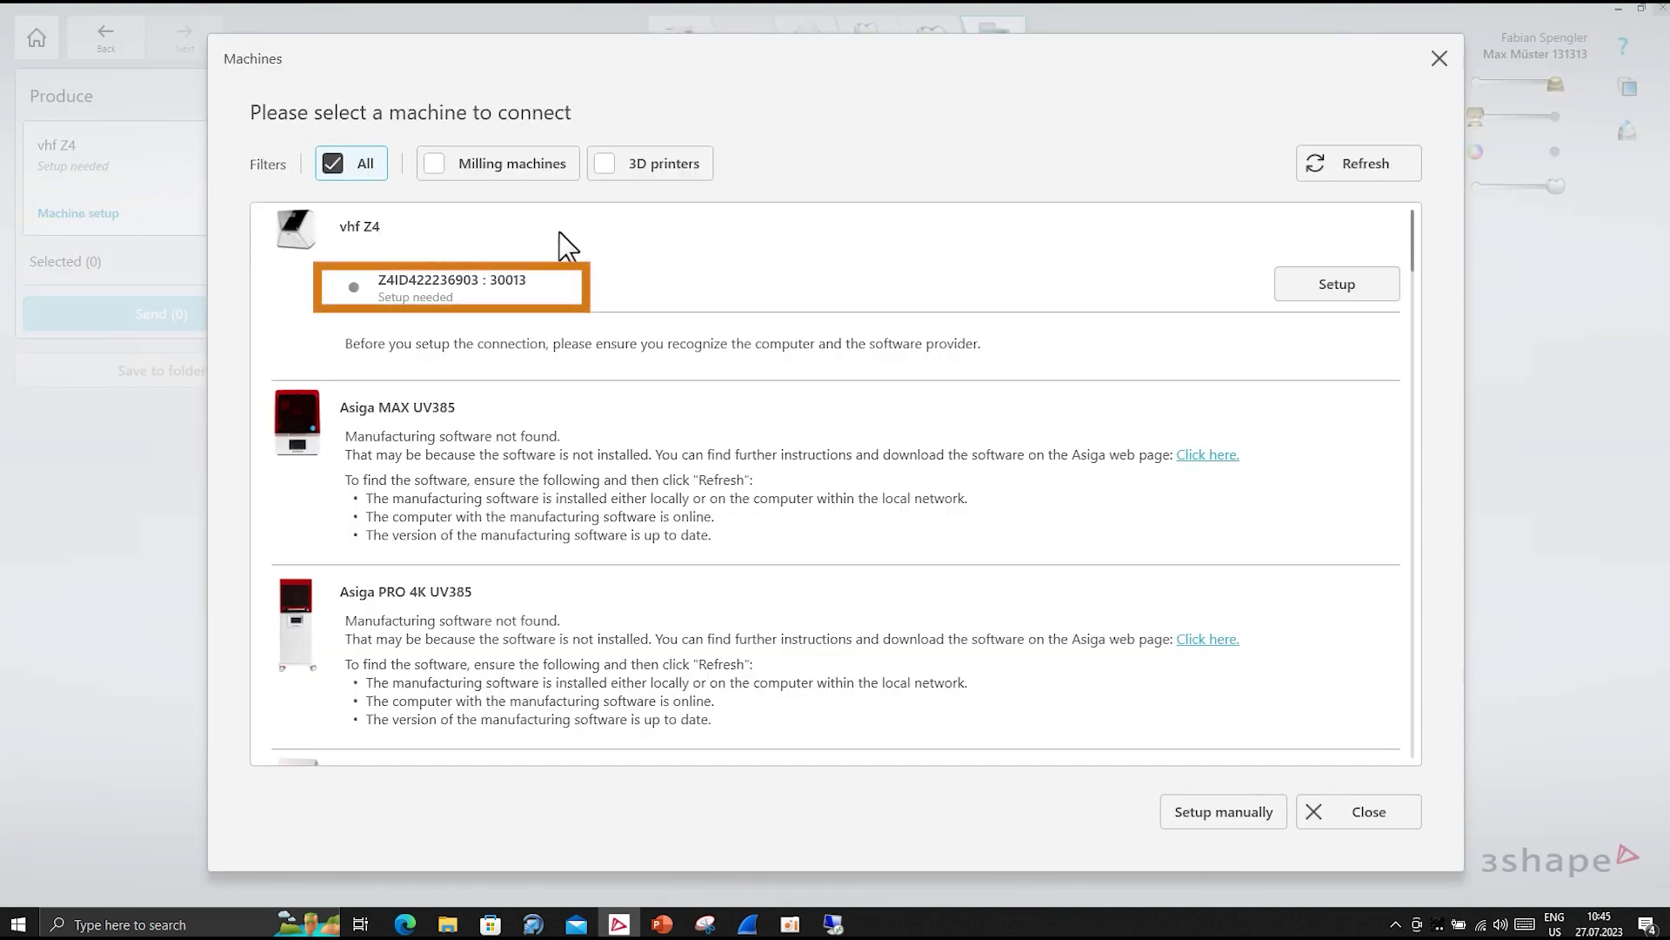
{"action": "left_click", "coordinate": [1308, 268]}
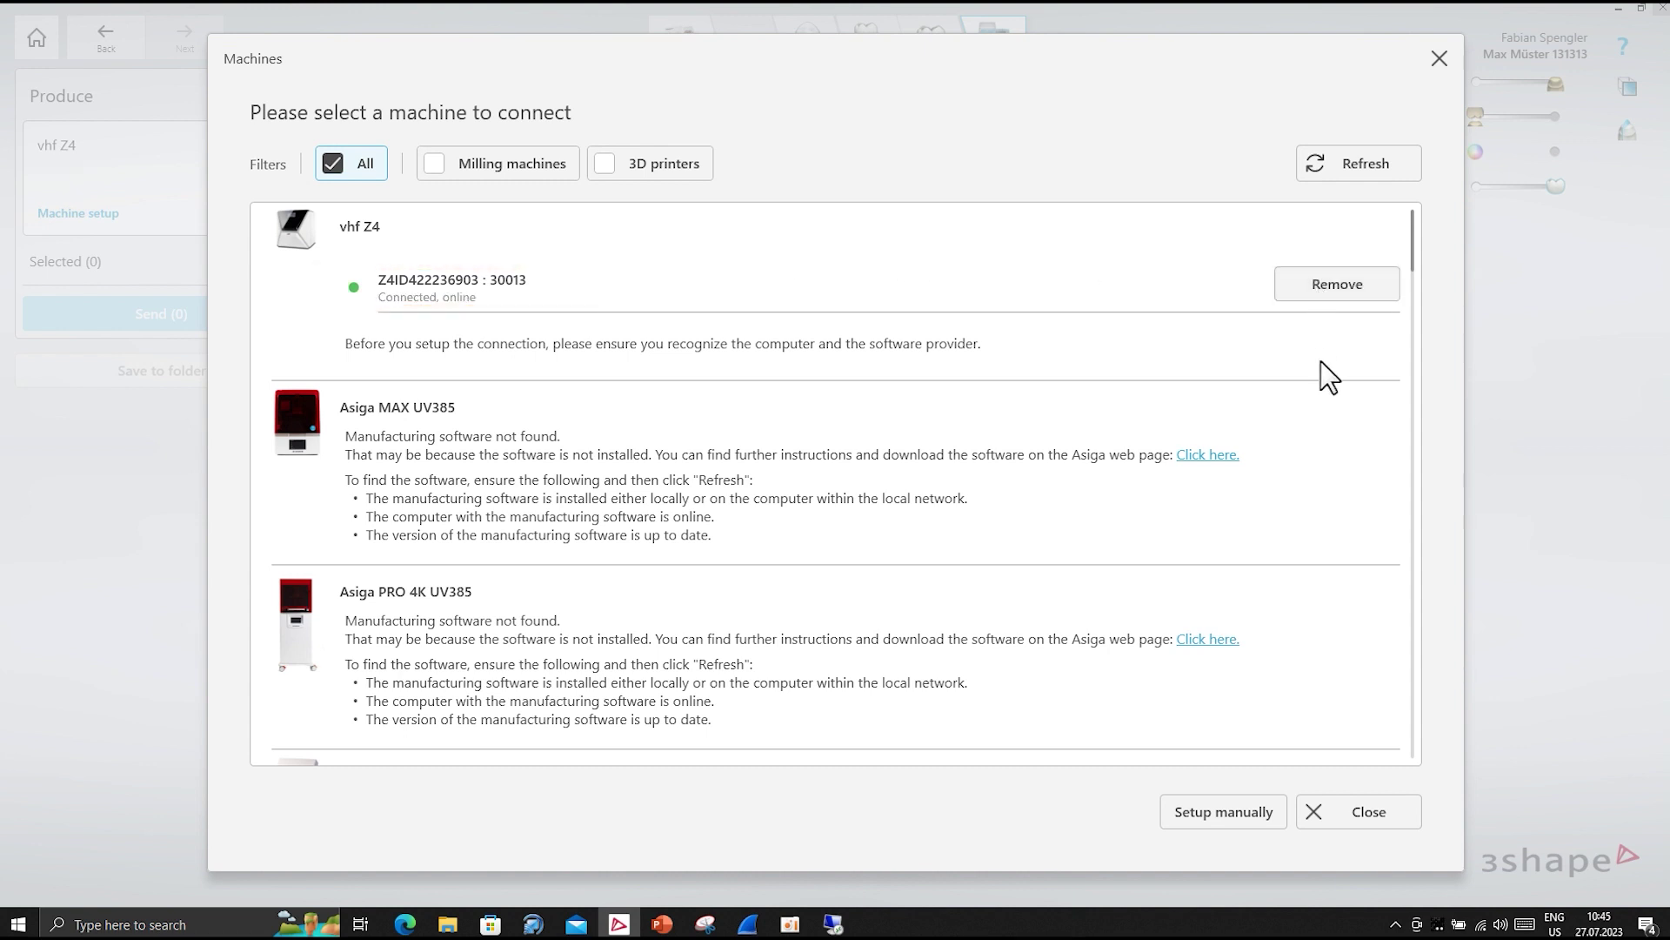
{"action": "left_click", "coordinate": [1332, 806]}
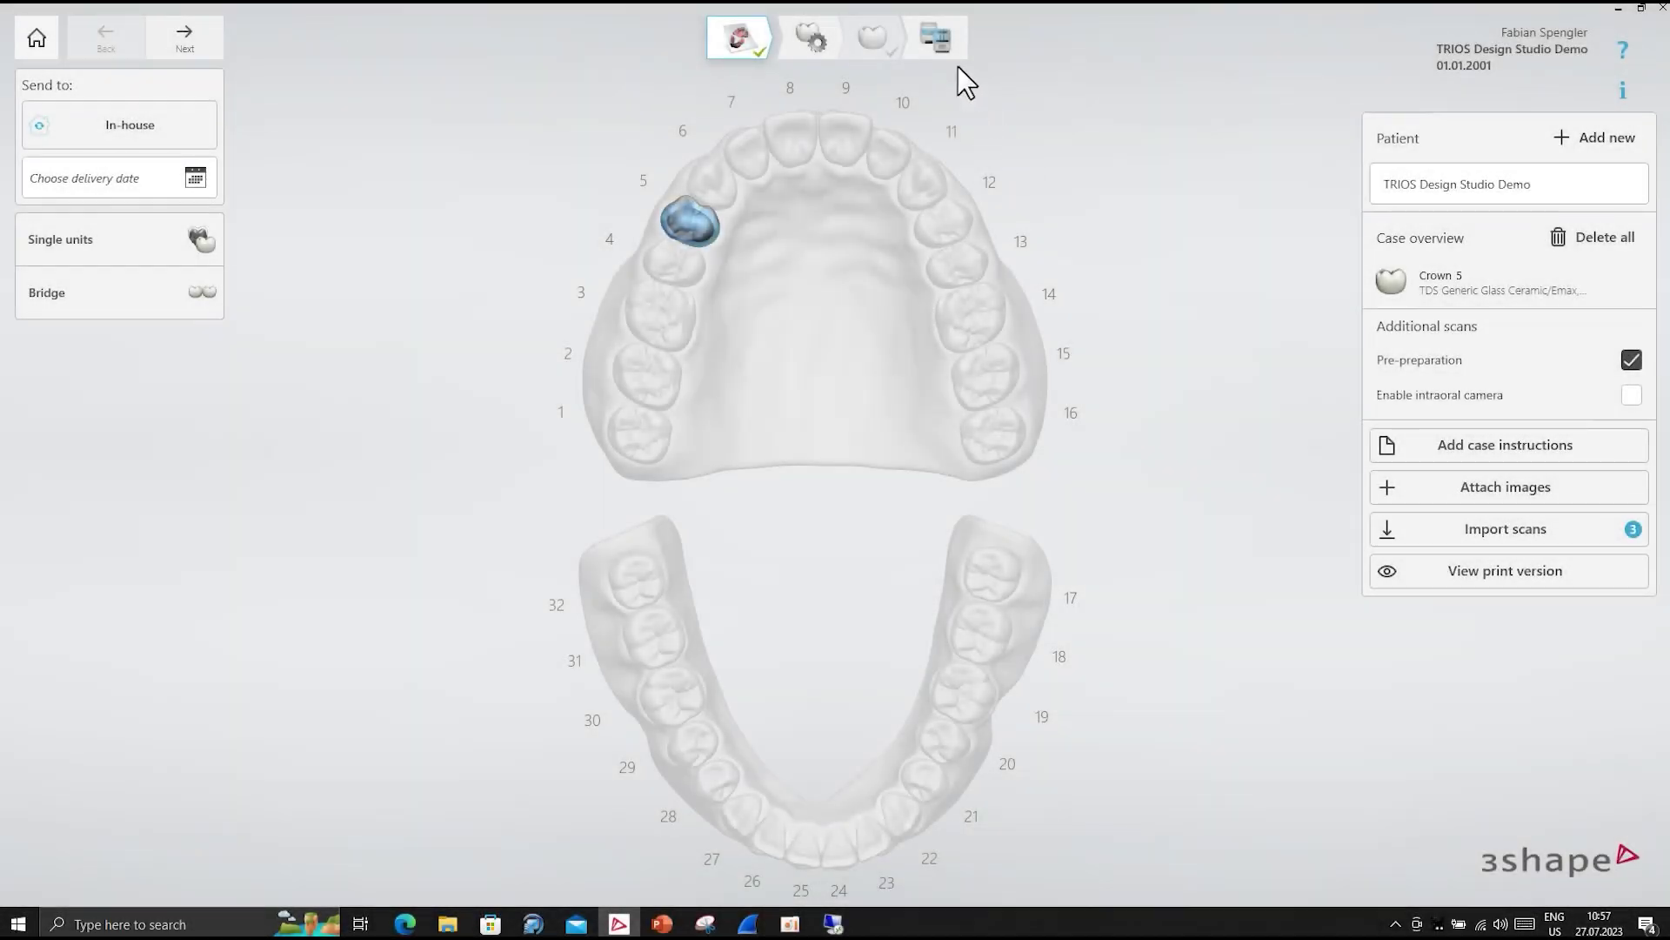
- Send the ticked Crown 5 design from the Produce step to the vhf Z4
{"action": "left_click", "coordinate": [939, 39]}
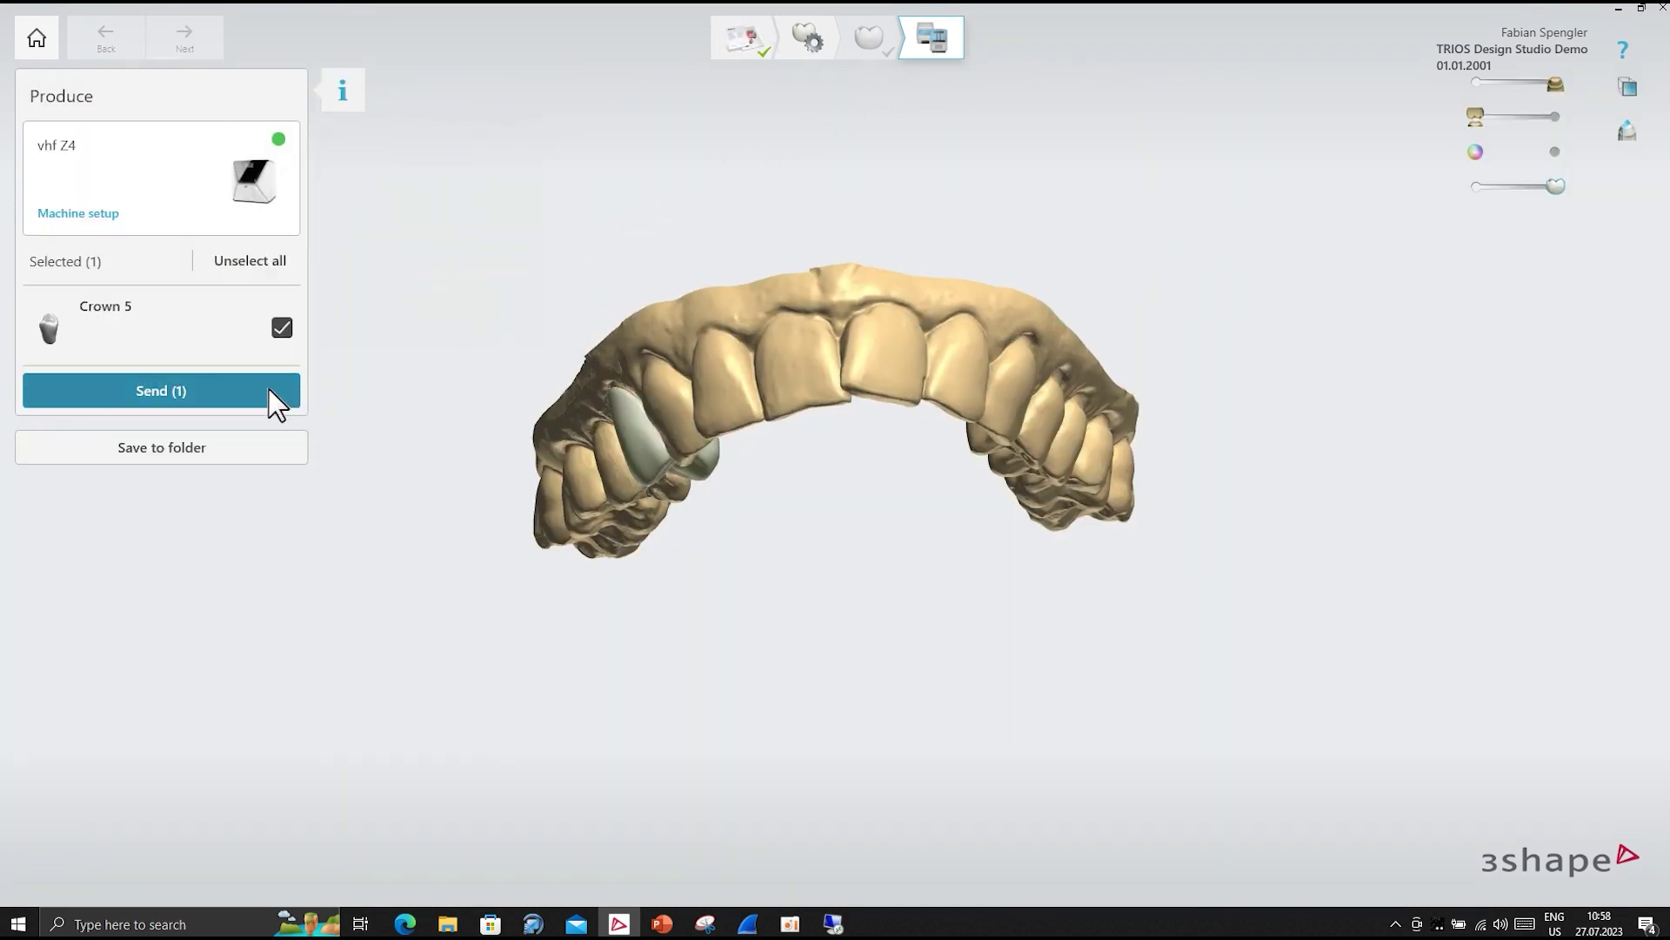
{"action": "left_click", "coordinate": [167, 389]}
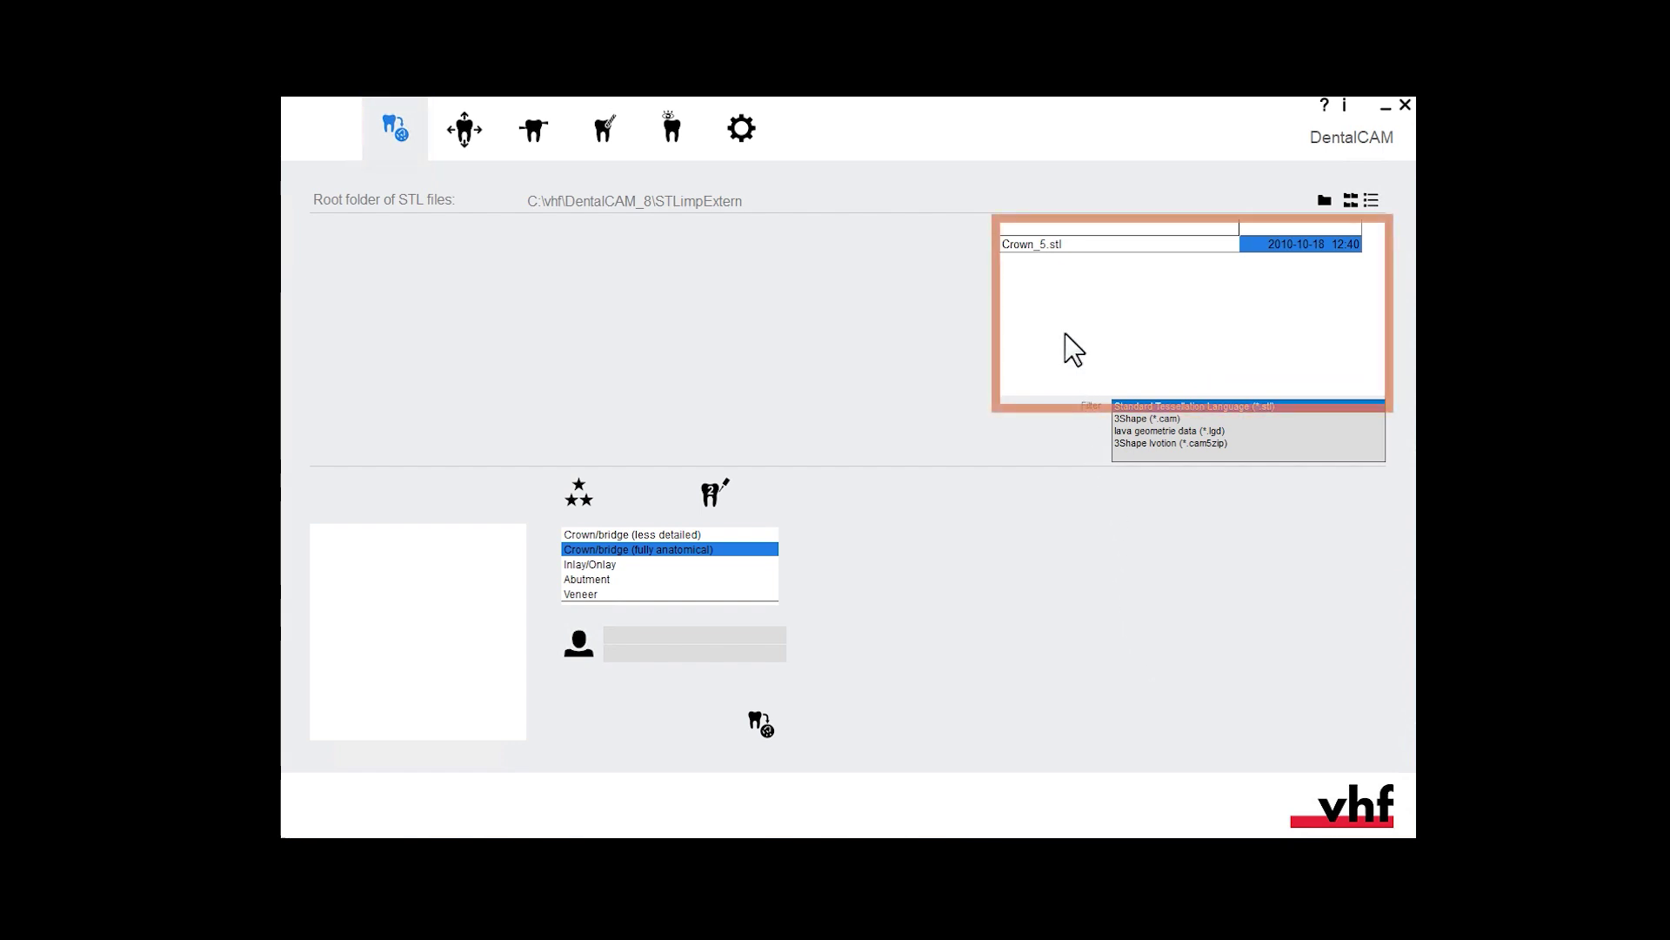
- Import Crown_5.stl with Optimal machining quality and the patient's first and last name
{"action": "left_click", "coordinate": [1042, 242]}
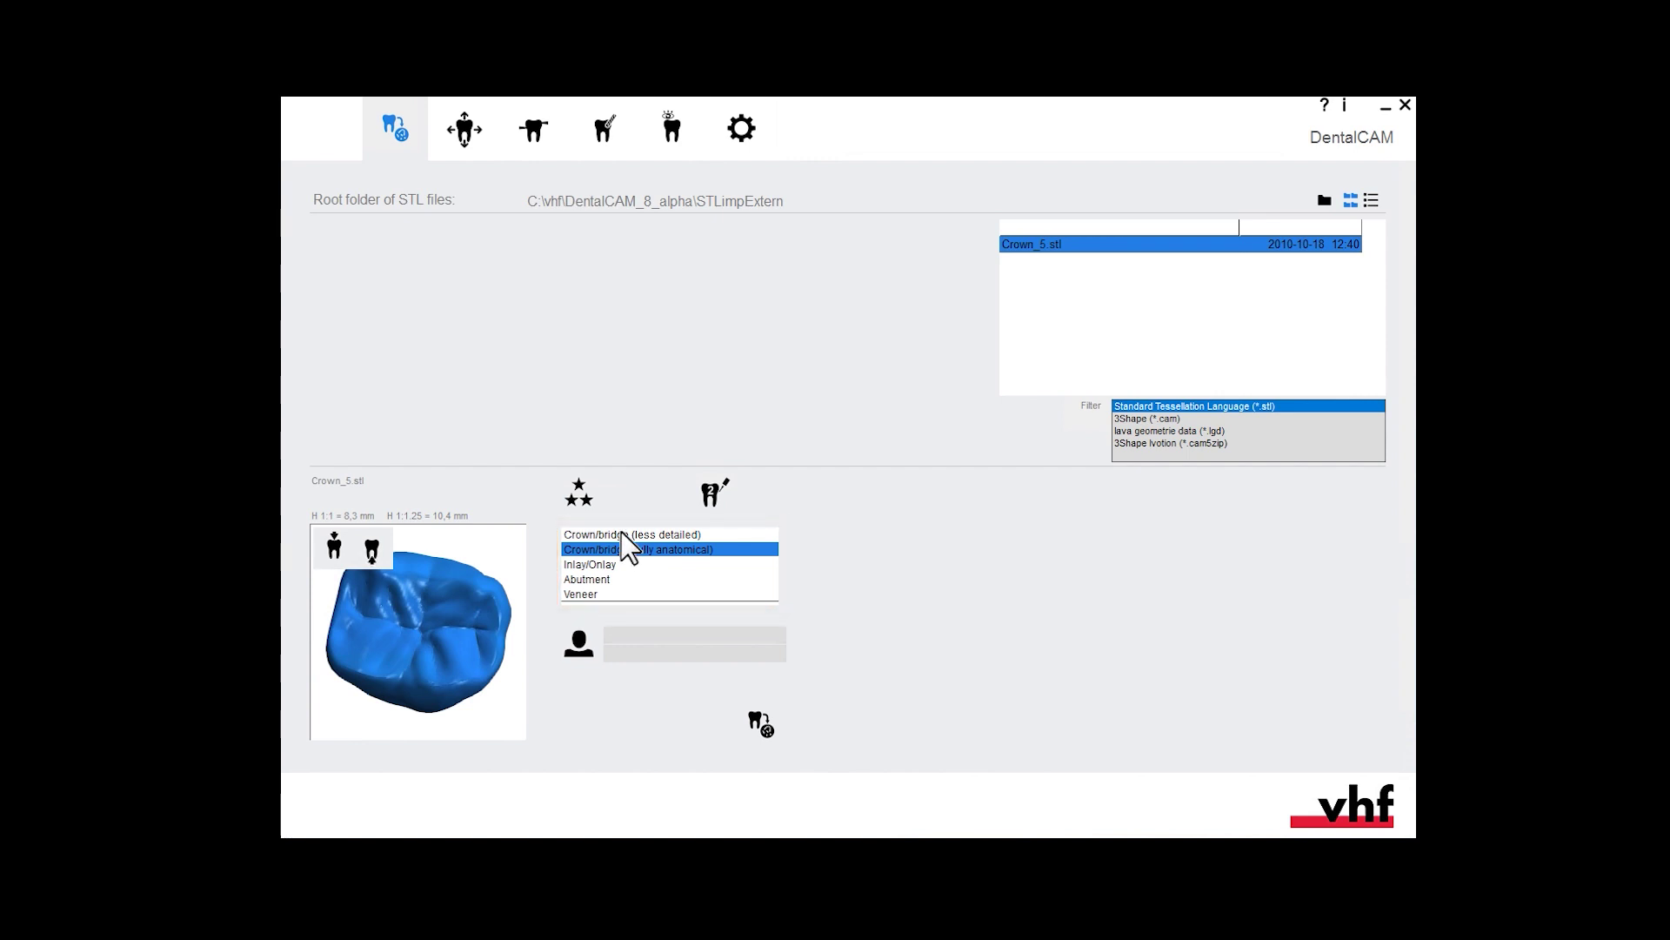
{"action": "left_click", "coordinate": [582, 488]}
{"action": "left_click", "coordinate": [583, 489]}
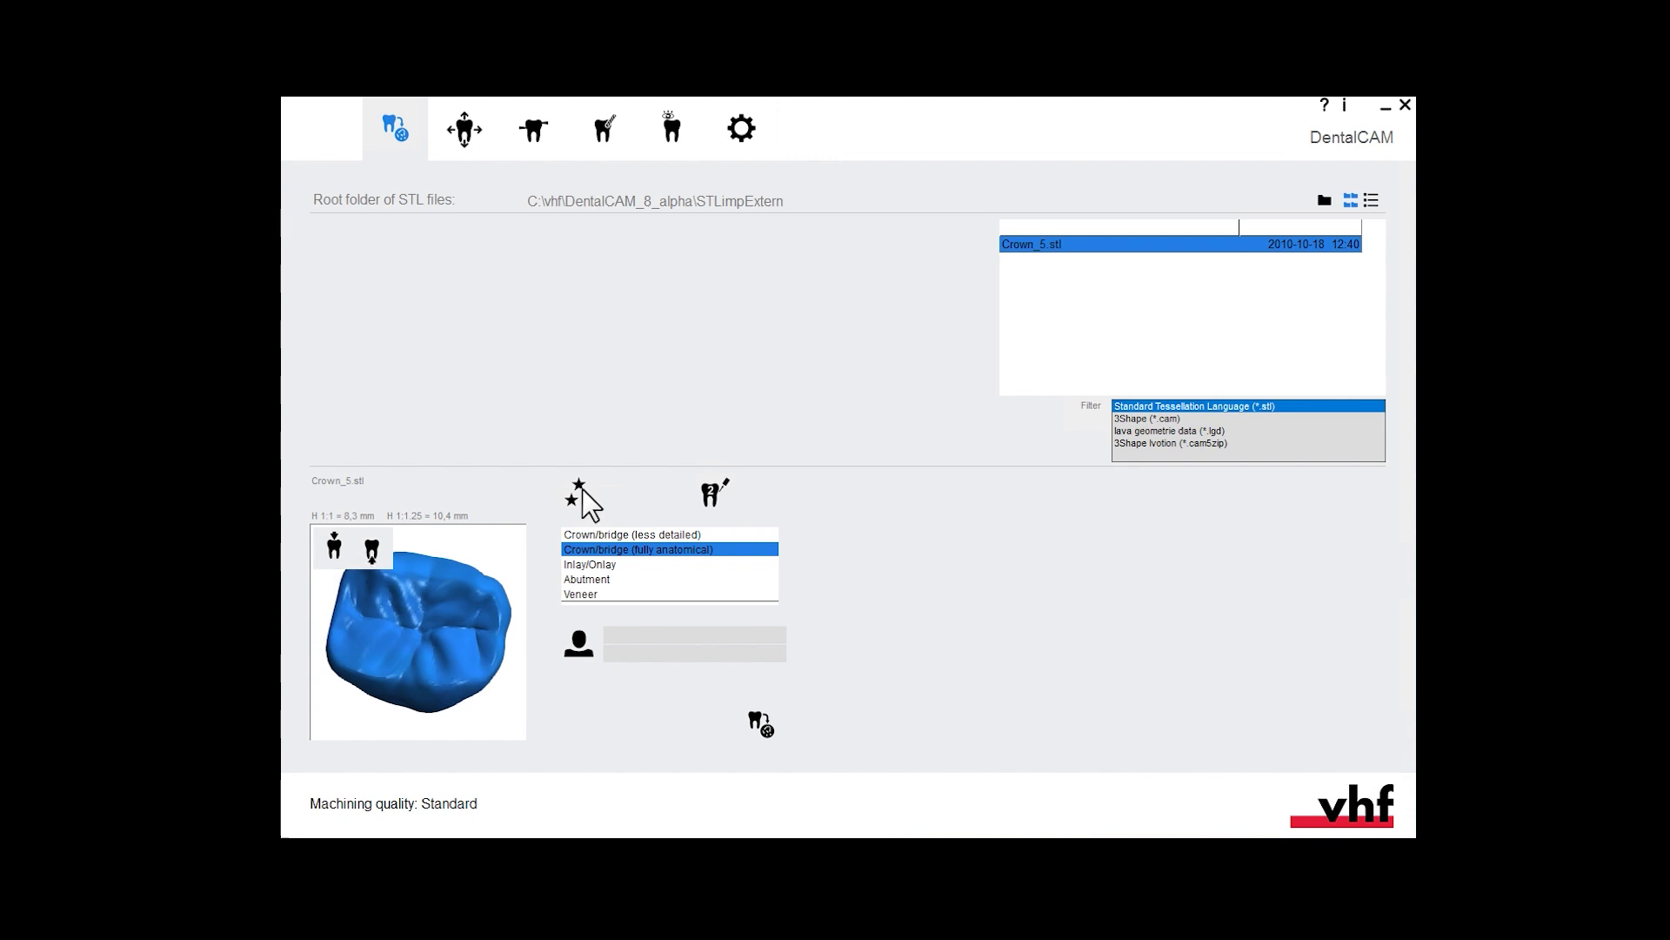
{"action": "left_click", "coordinate": [582, 489]}
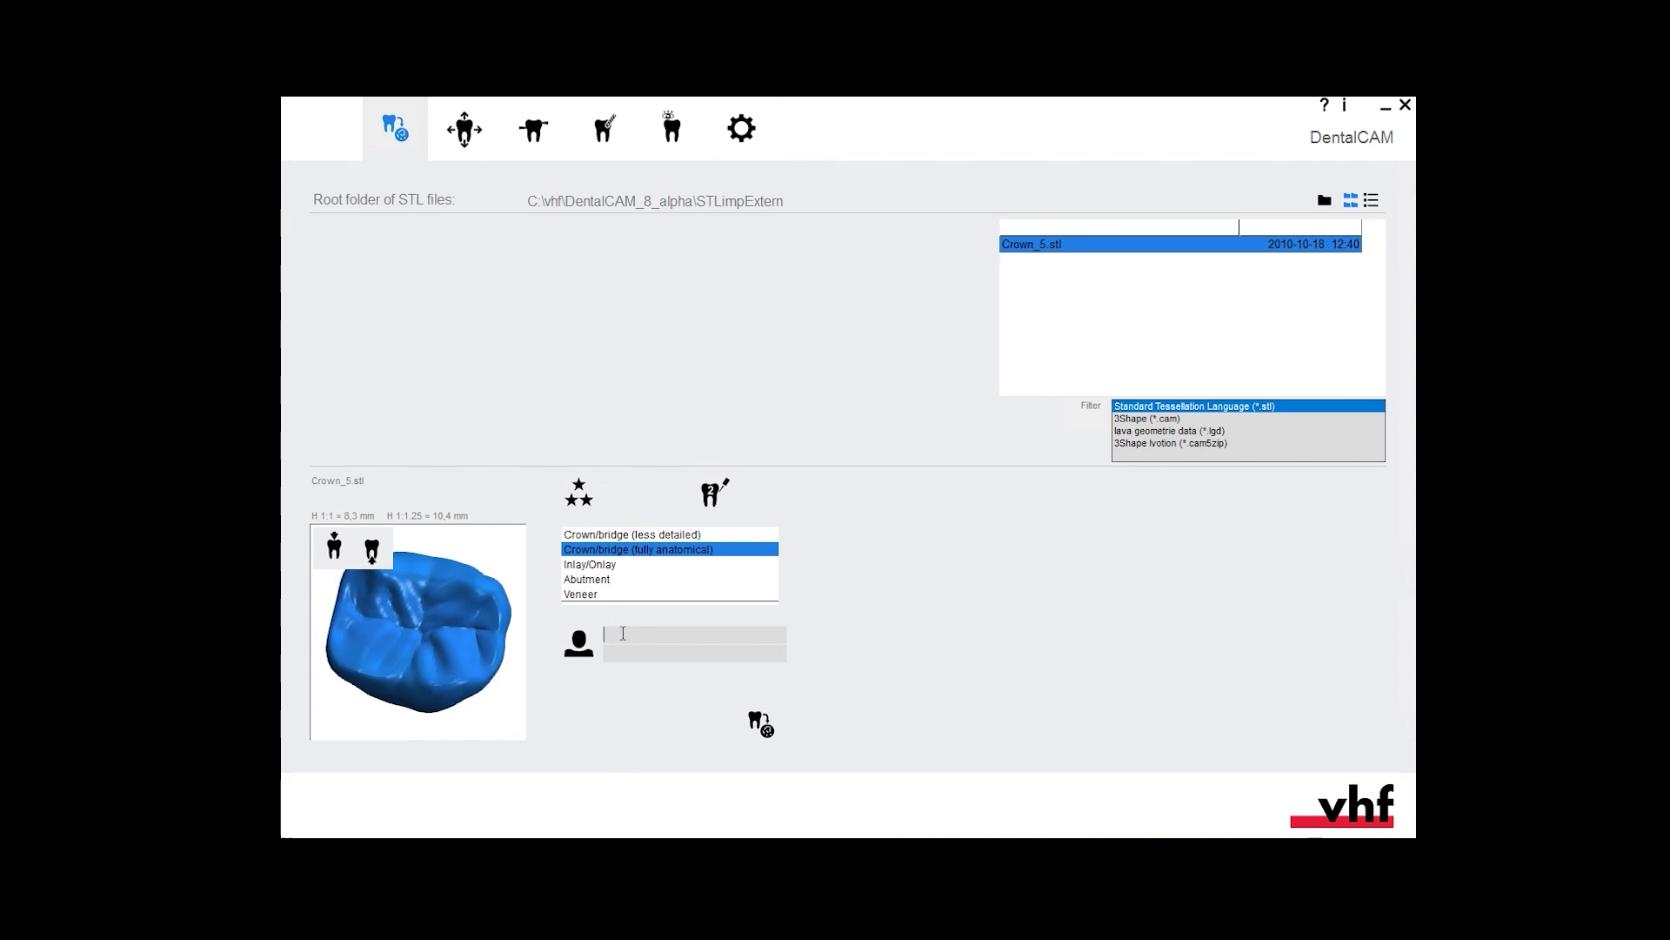
{"action": "type", "text": "John"}
{"action": "type", "text": "Do"}
{"action": "type", "text": "e"}
{"action": "left_click", "coordinate": [760, 724]}
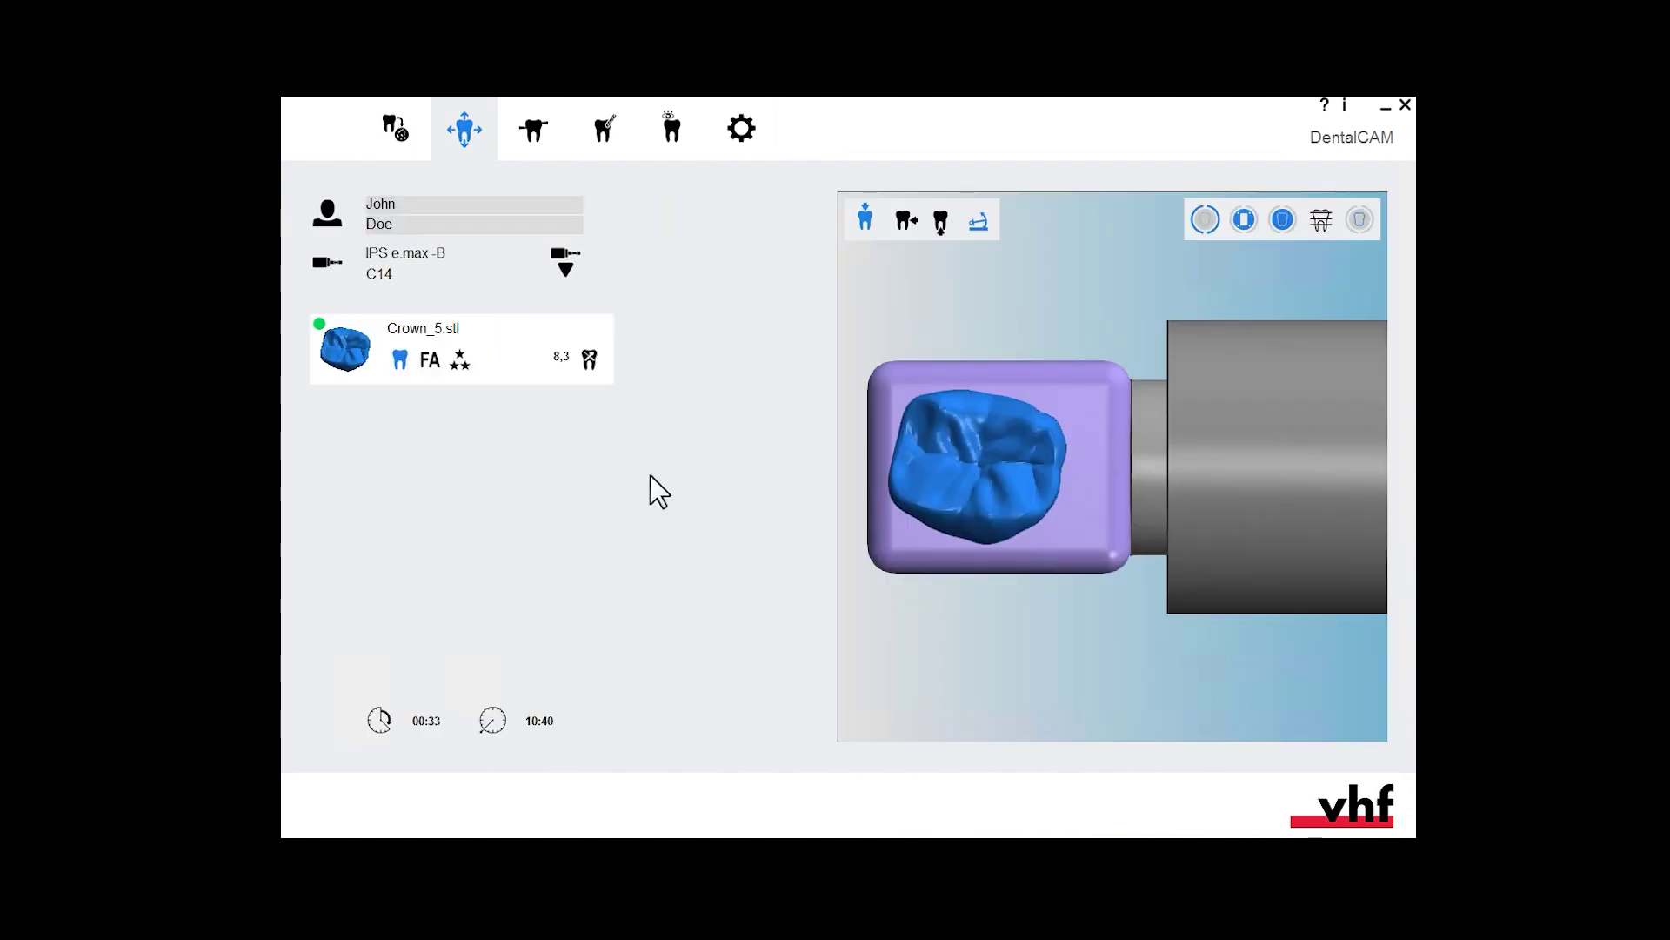
- Place Crown_5 in a Zirconia -B 20/19 blank and set the scaling factor to 1.247
{"action": "left_click", "coordinate": [566, 265]}
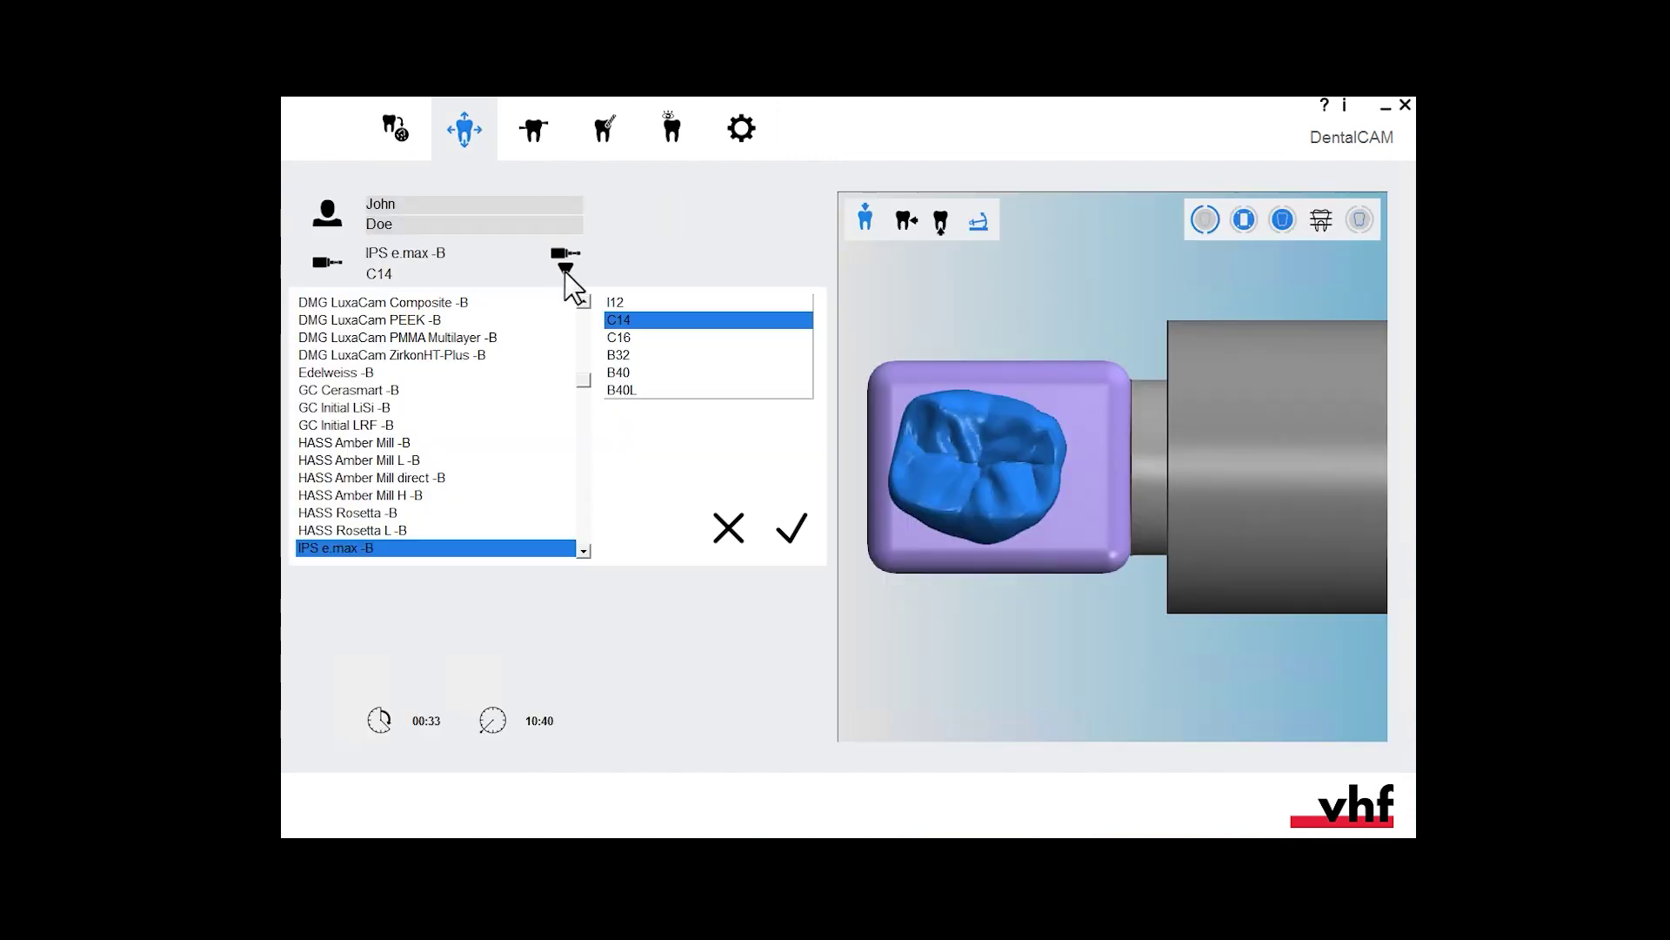
{"action": "scroll", "coordinate": [583, 301], "scroll_direction": "up", "scroll_amount": 4}
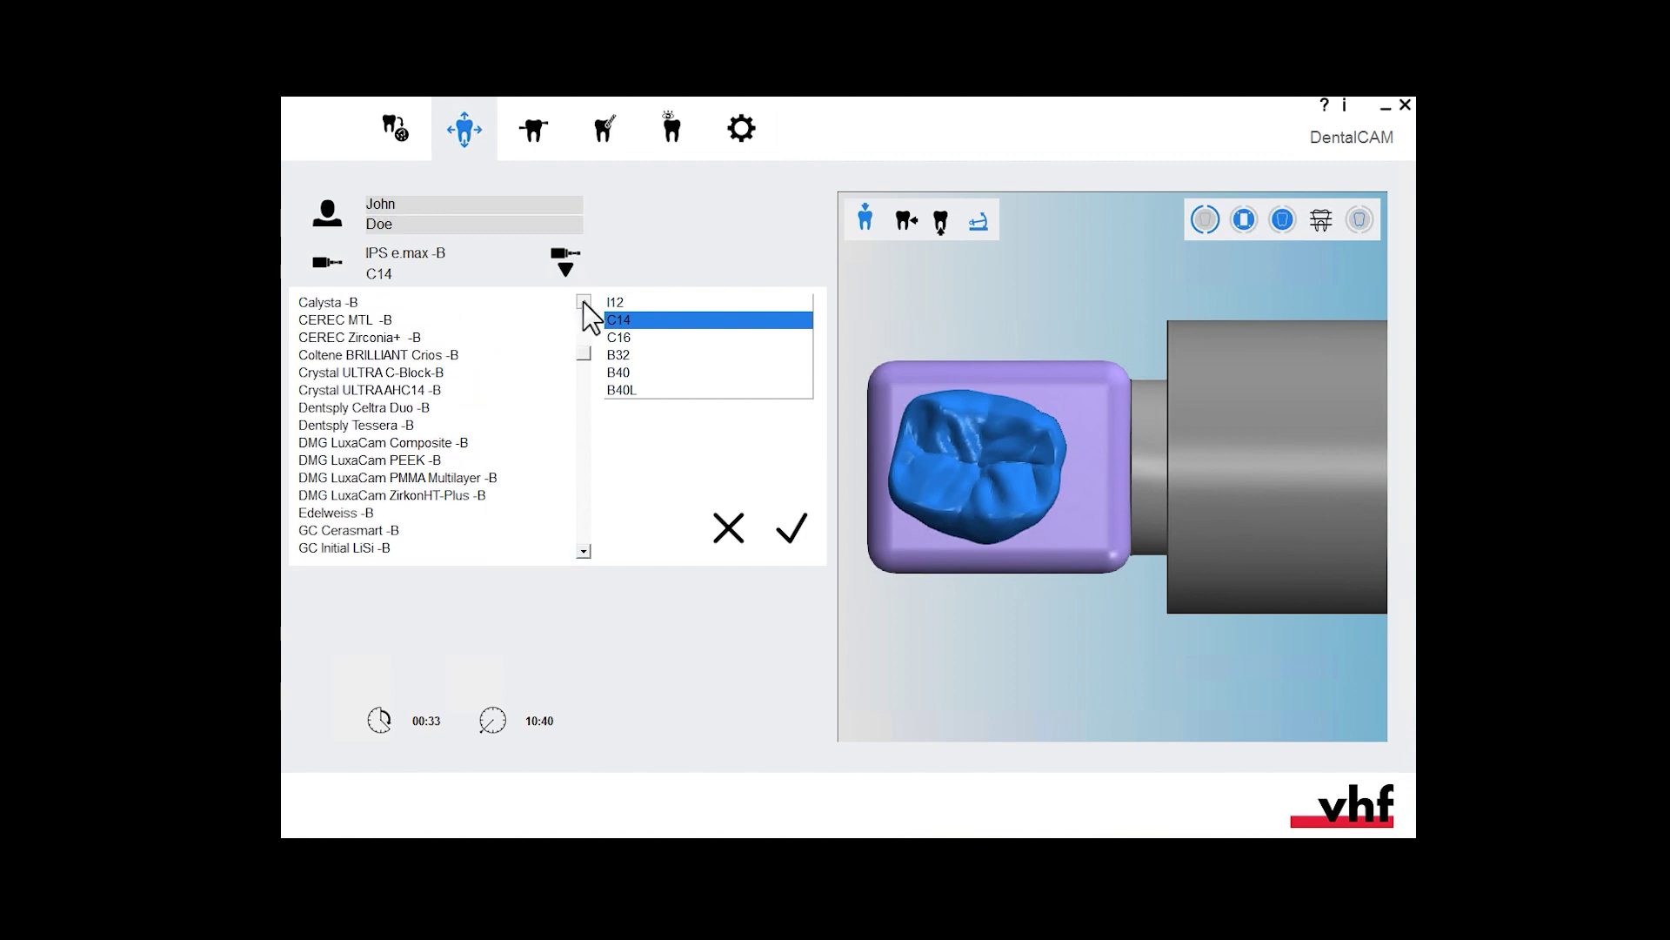
{"action": "scroll", "coordinate": [583, 301], "scroll_direction": "up", "scroll_amount": 4}
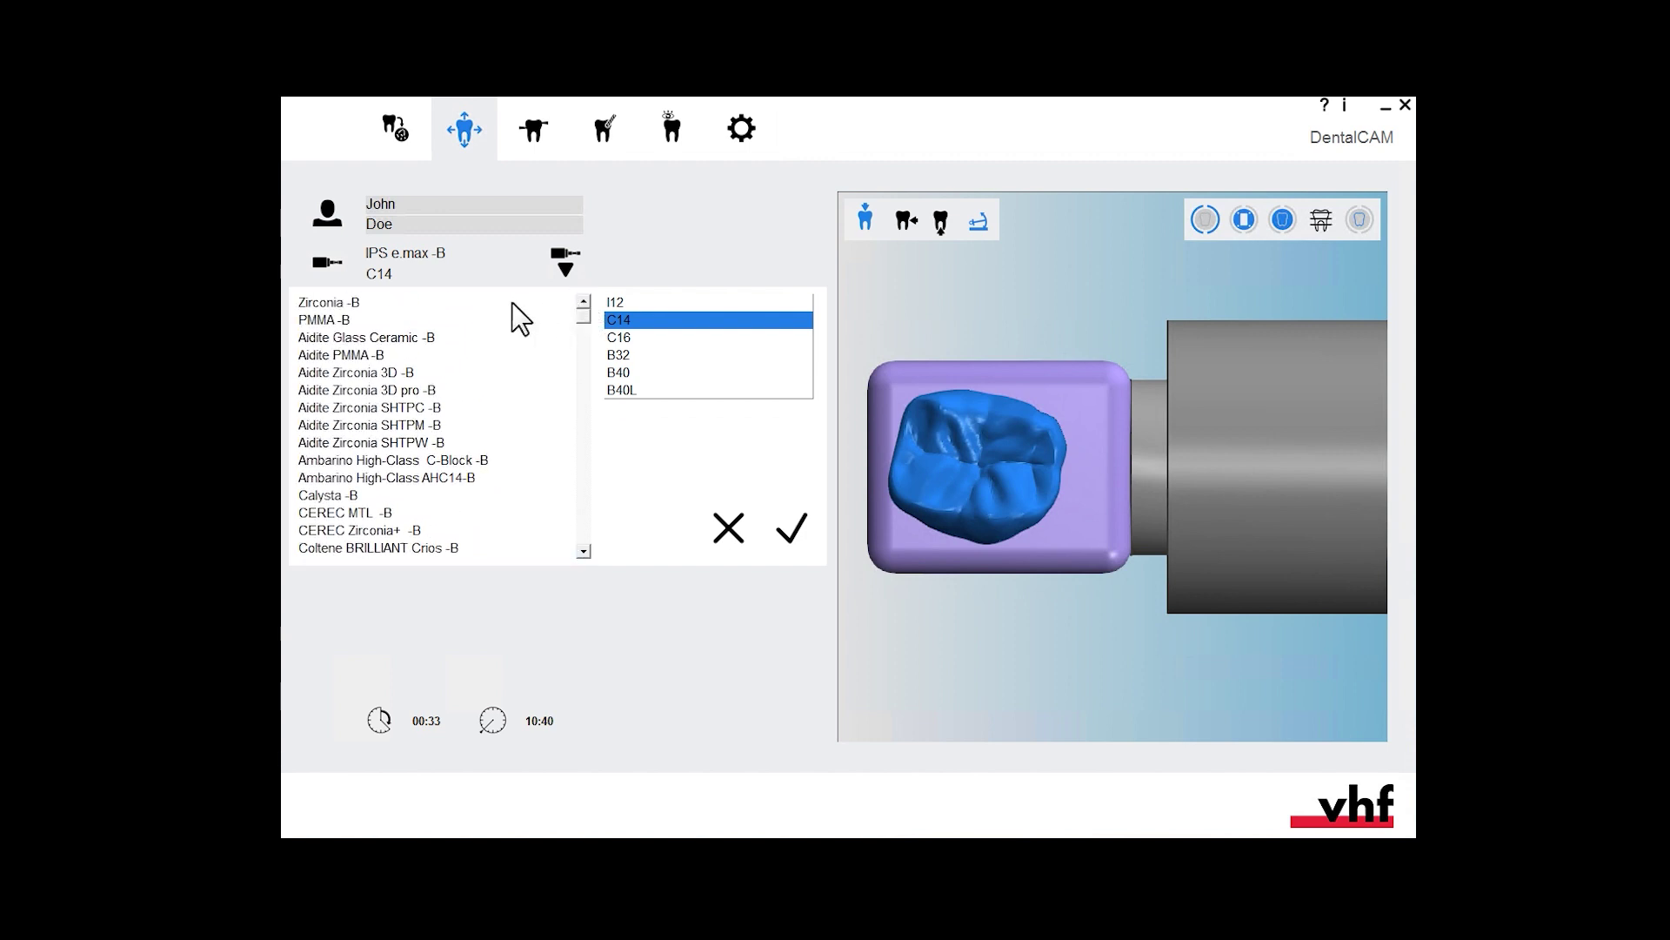
{"action": "left_click", "coordinate": [336, 303]}
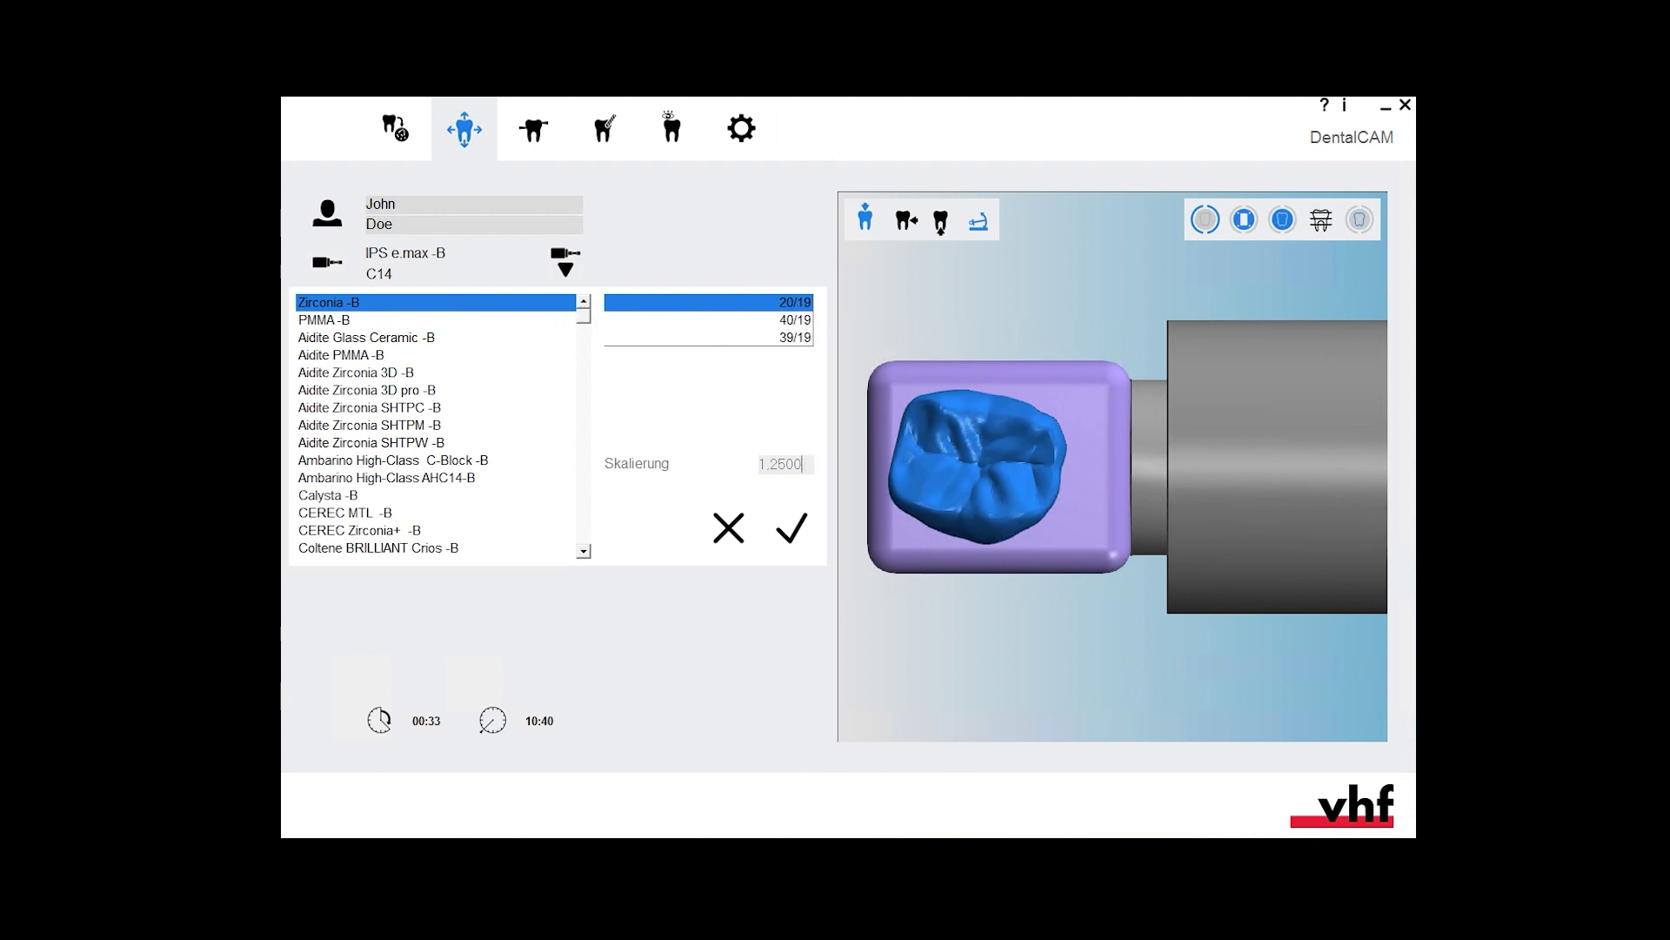
{"action": "key", "text": "BackSpace"}
{"action": "key", "text": "BackSpace"}
{"action": "key", "text": "BackSpace"}
{"action": "type", "text": "47"}
{"action": "left_click", "coordinate": [793, 530]}
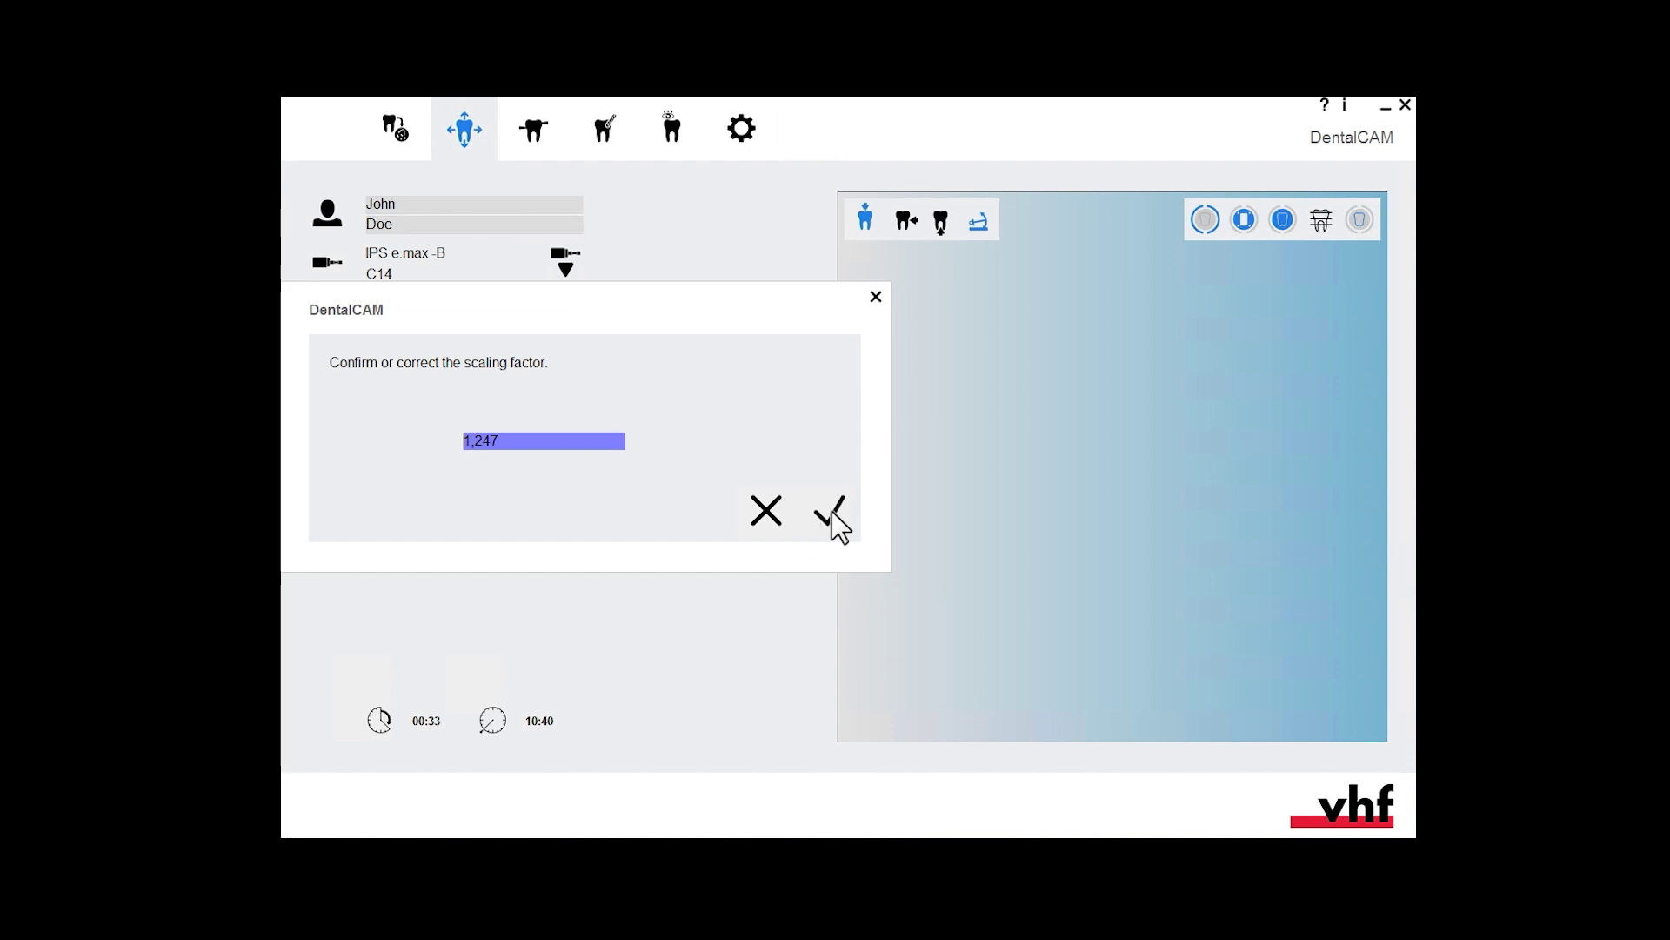
{"action": "left_click", "coordinate": [831, 510]}
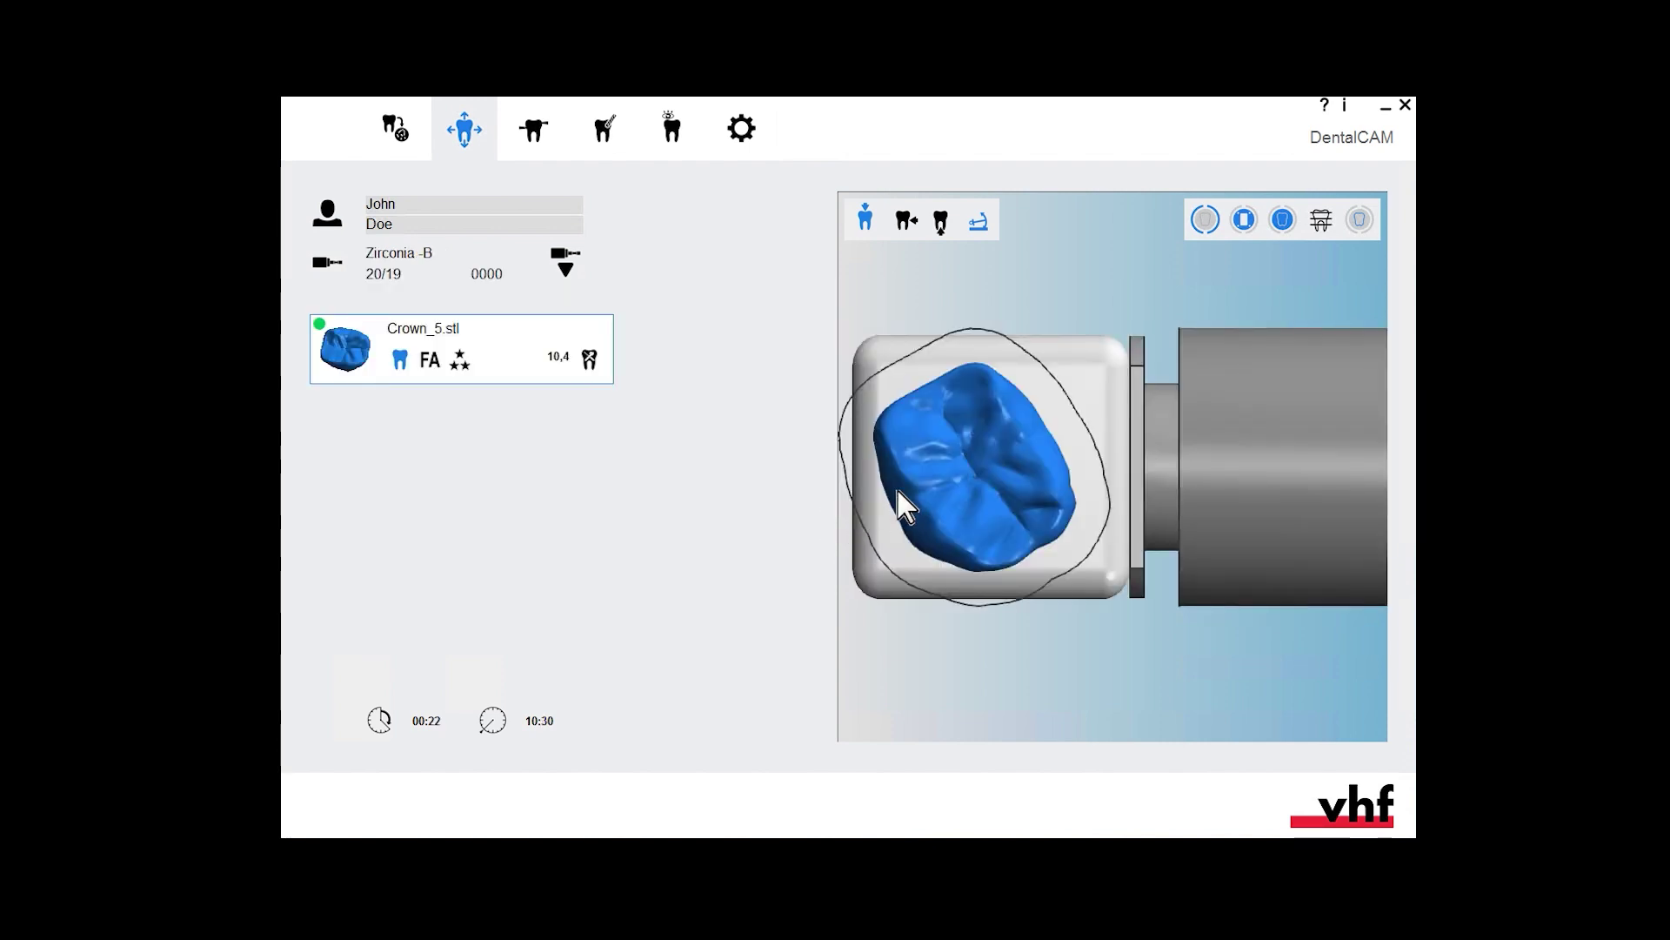
- Move the crown upward so it sits inside the Zirconia -B 20/19 blank outline
{"action": "scroll", "coordinate": [965, 474], "scroll_direction": "down", "scroll_amount": 3}
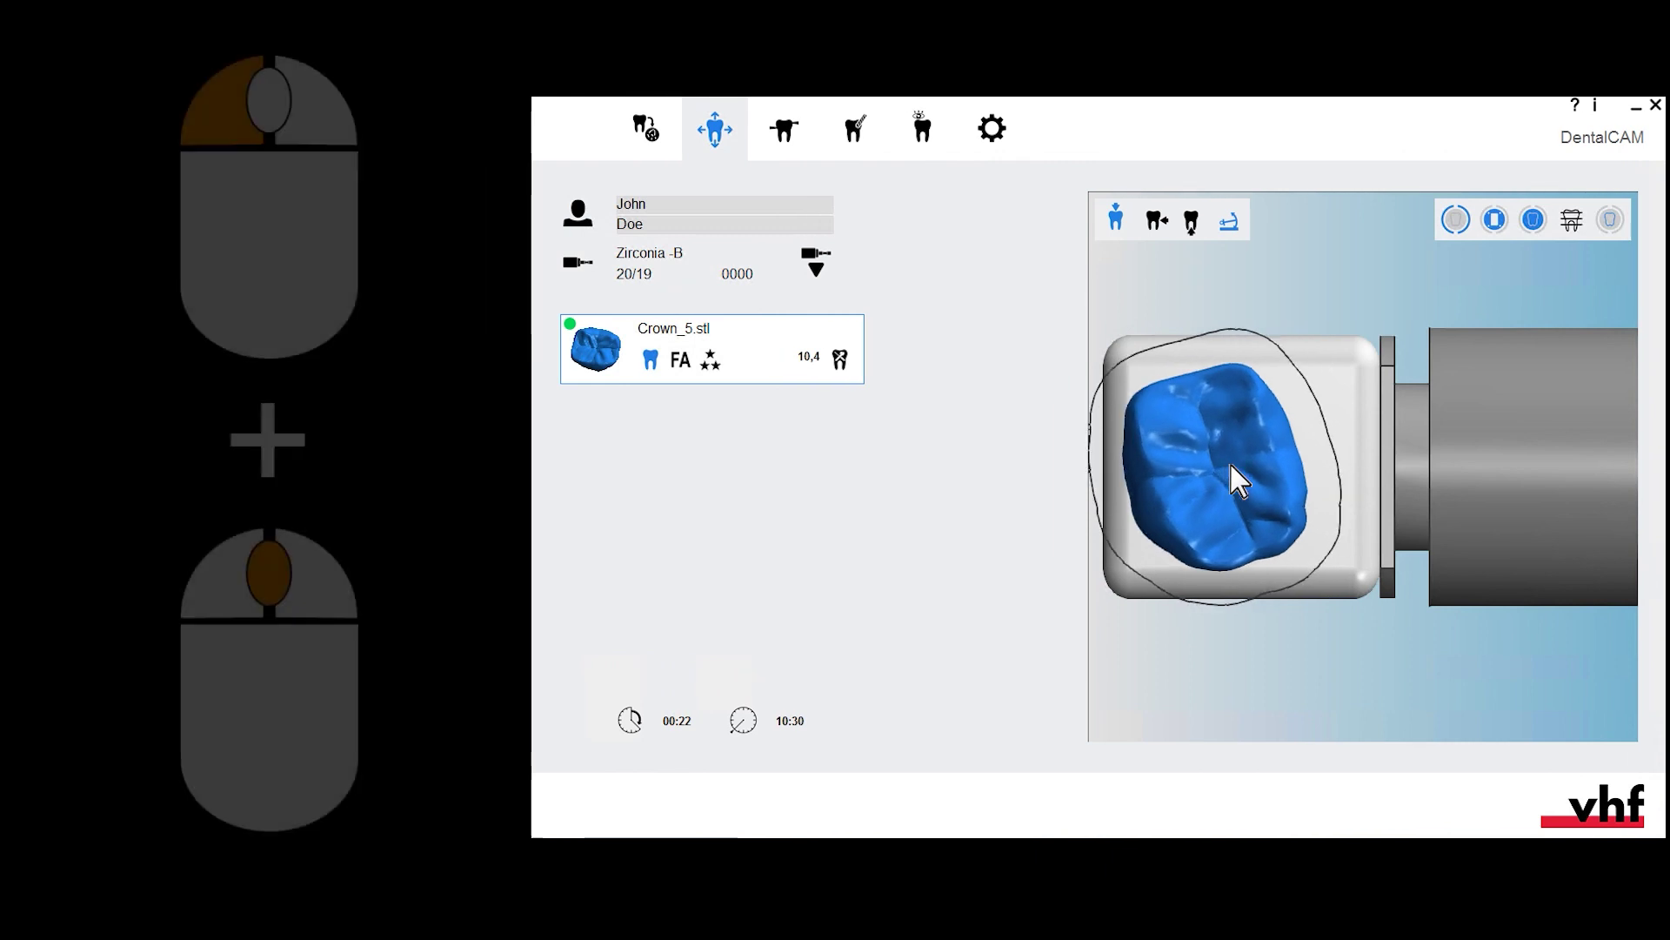
{"action": "scroll", "coordinate": [1229, 461], "scroll_direction": "down", "scroll_amount": 1}
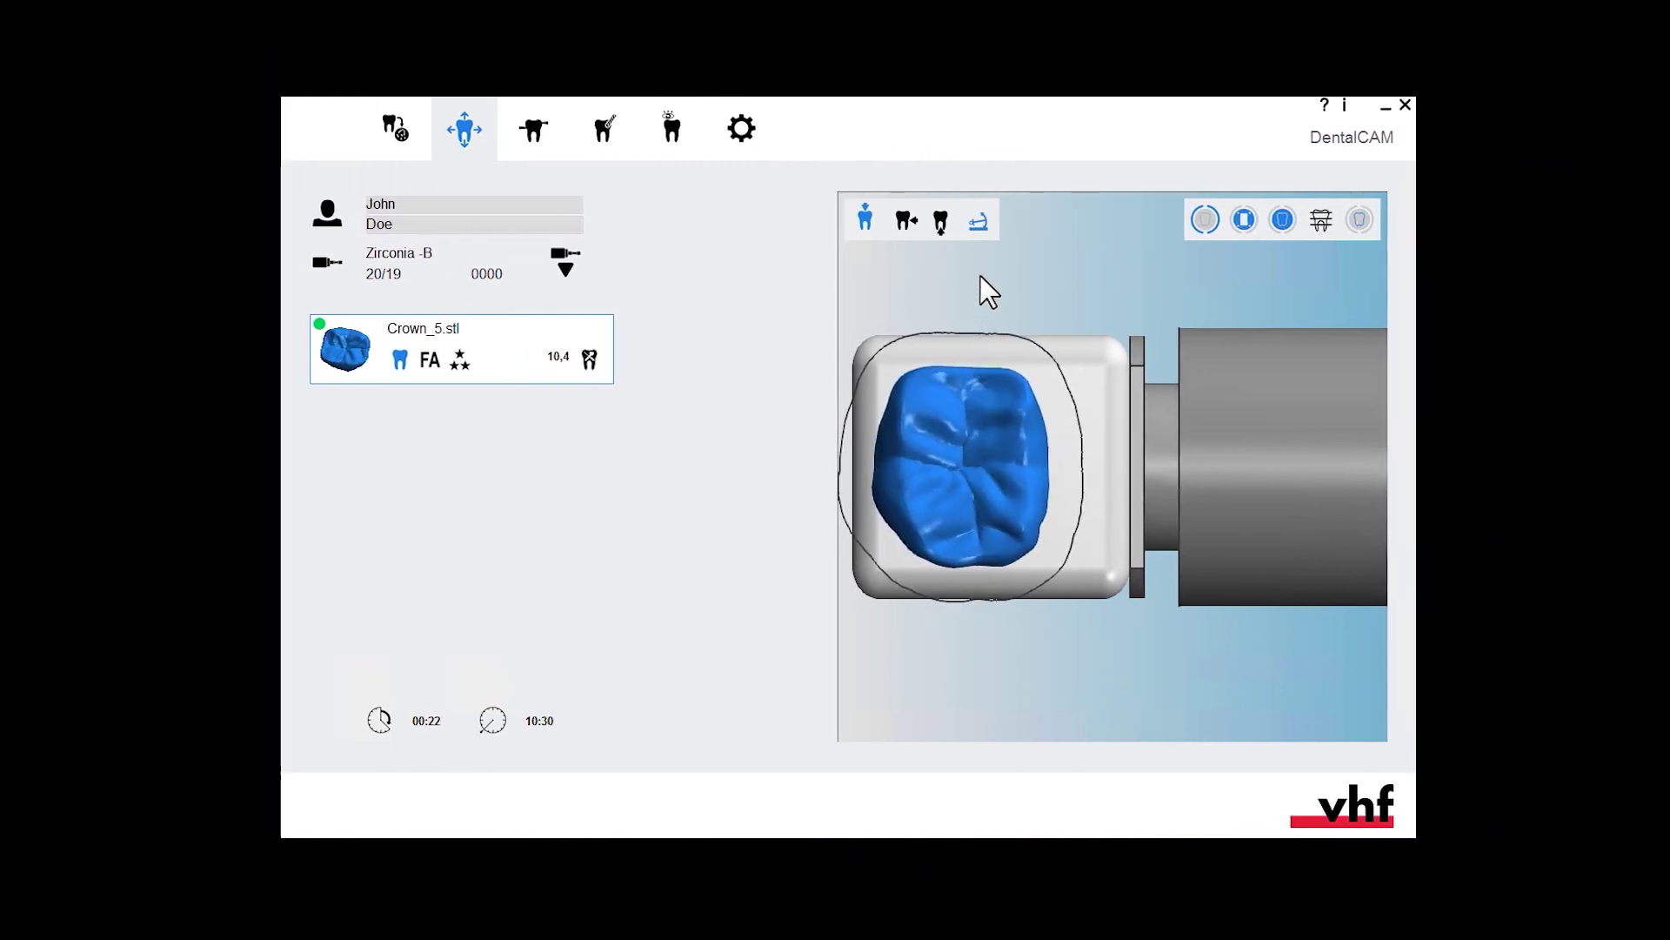
{"action": "left_click", "coordinate": [977, 223]}
{"action": "mouse_move", "coordinate": [966, 447]}
{"action": "left_mouse_down"}
{"action": "mouse_move", "coordinate": [964, 425]}
{"action": "mouse_move", "coordinate": [973, 463]}
{"action": "left_mouse_up"}
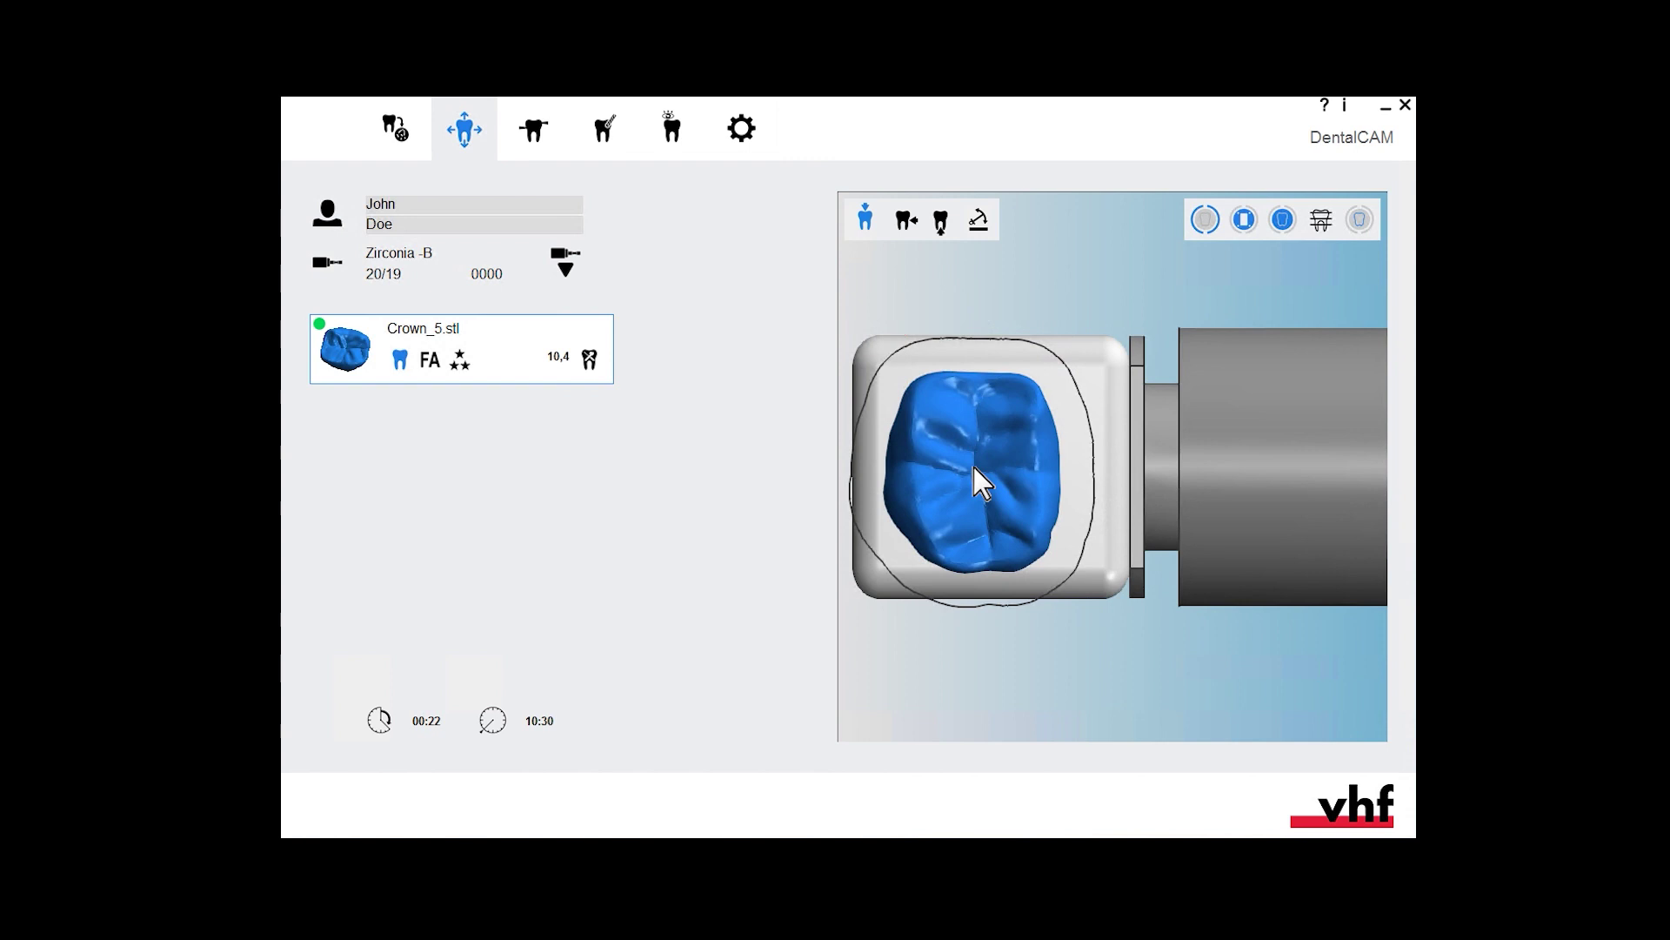
- Add a connector bar on the crown's edge and slide it into position
{"action": "left_click", "coordinate": [534, 129]}
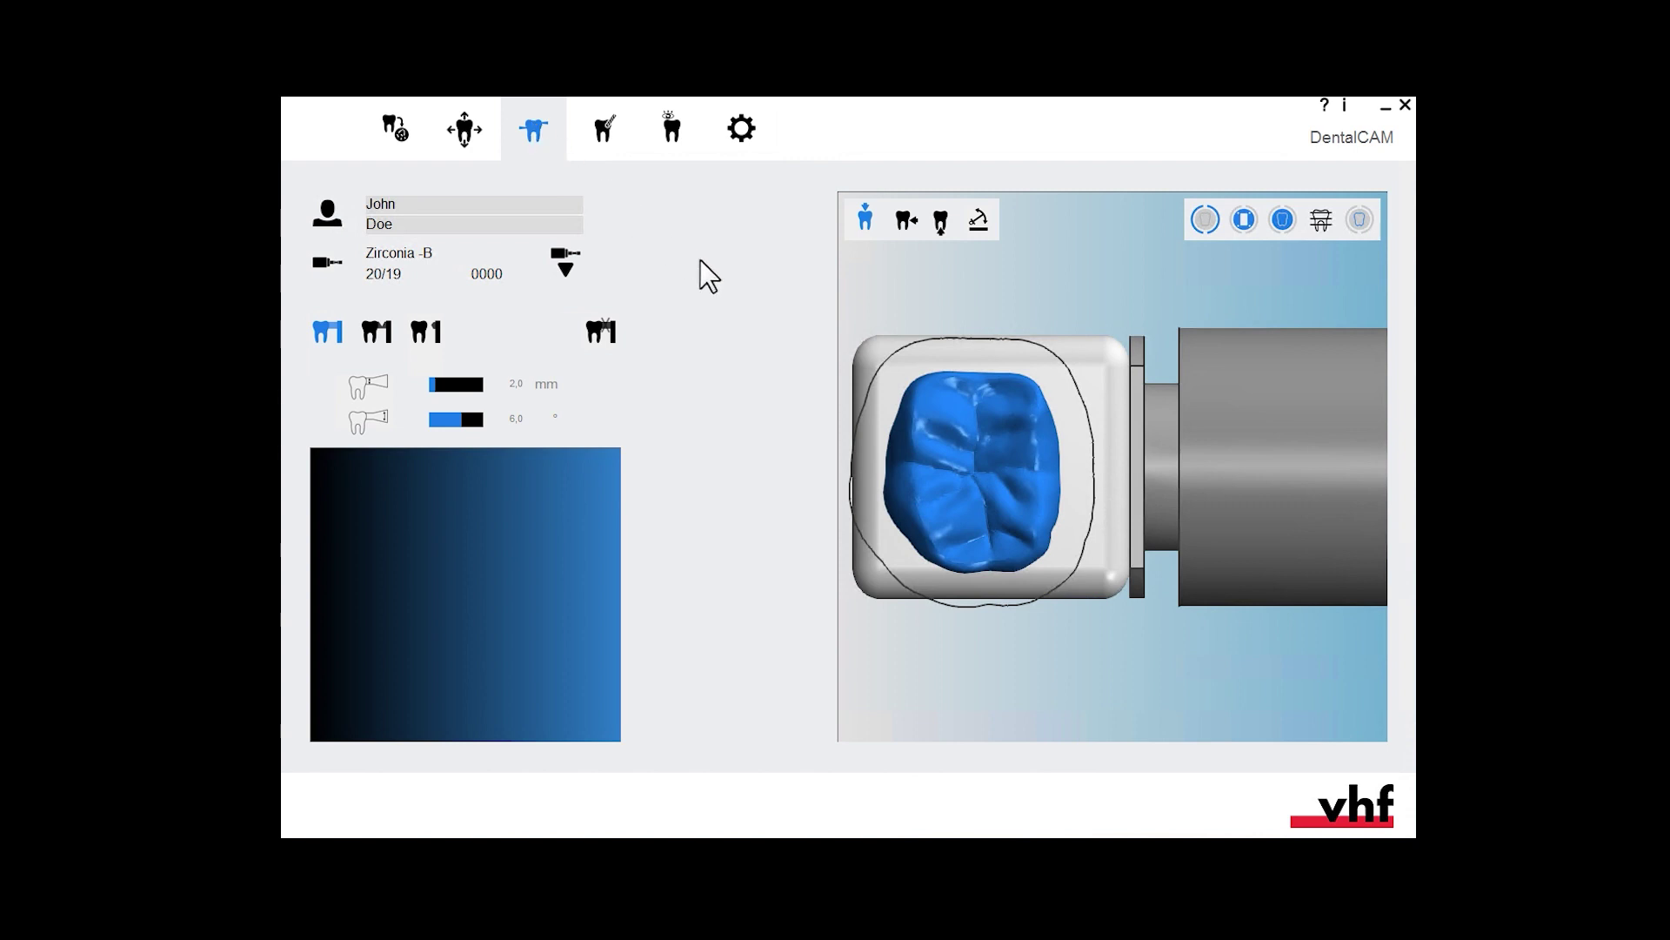
{"action": "left_click", "coordinate": [1058, 552]}
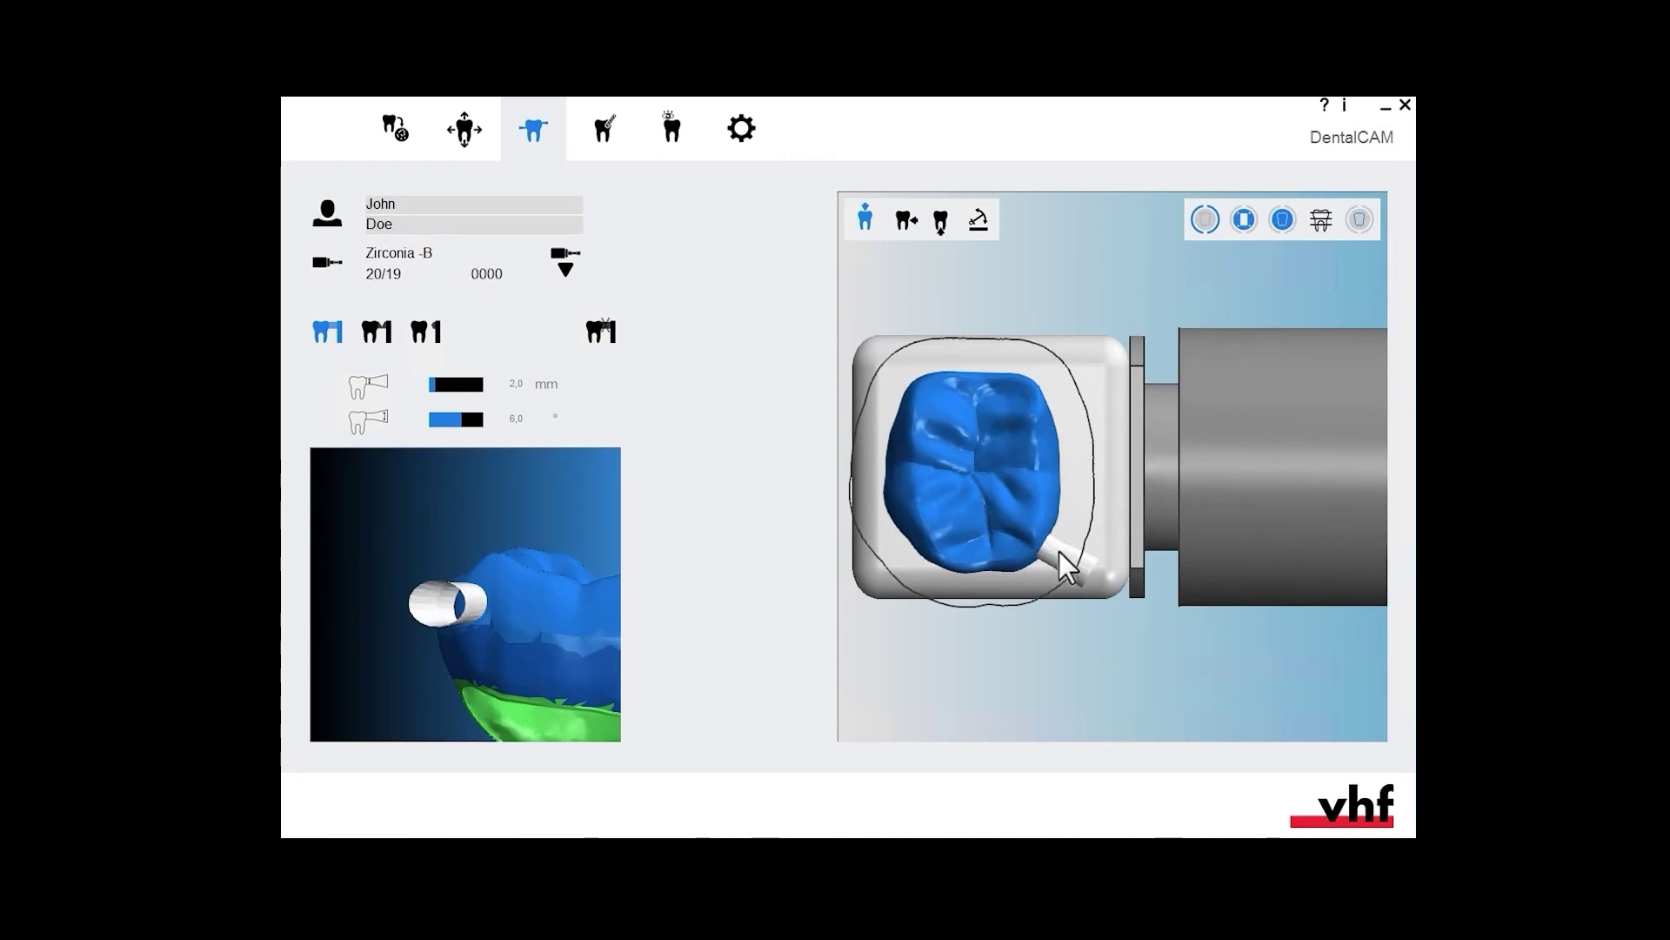
{"action": "mouse_move", "coordinate": [1063, 551]}
{"action": "left_mouse_down"}
{"action": "mouse_move", "coordinate": [1077, 469]}
{"action": "mouse_move", "coordinate": [1061, 574]}
{"action": "left_mouse_up"}
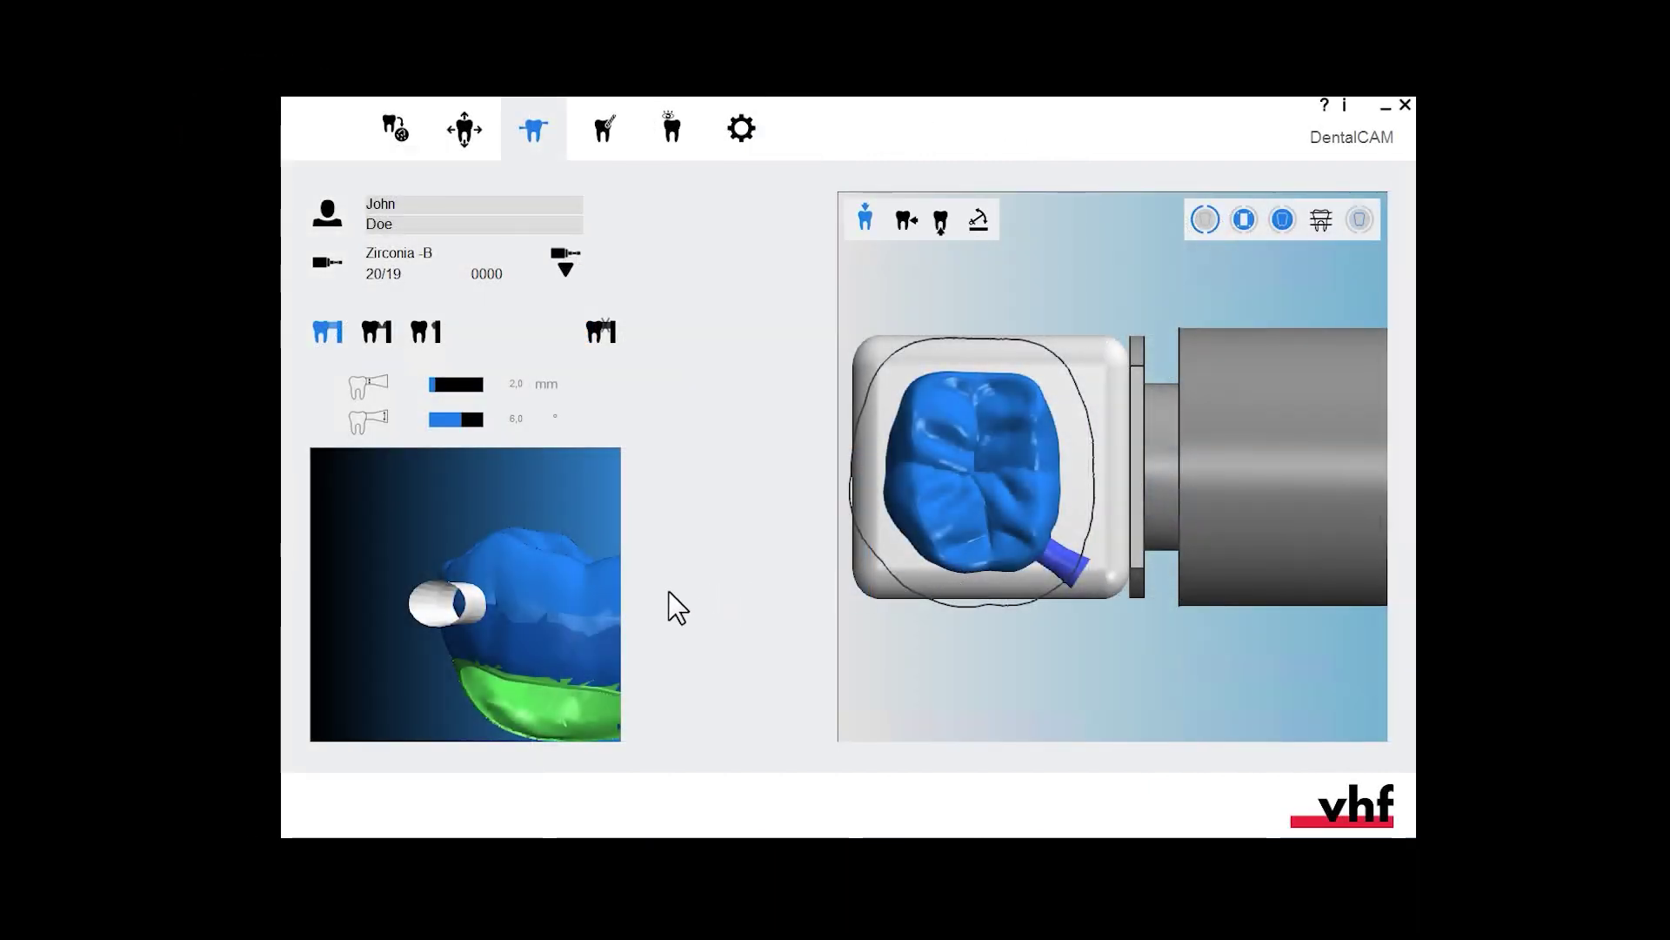
{"action": "mouse_move", "coordinate": [477, 609]}
{"action": "left_mouse_down"}
{"action": "mouse_move", "coordinate": [477, 626]}
{"action": "mouse_move", "coordinate": [471, 608]}
{"action": "left_mouse_up"}
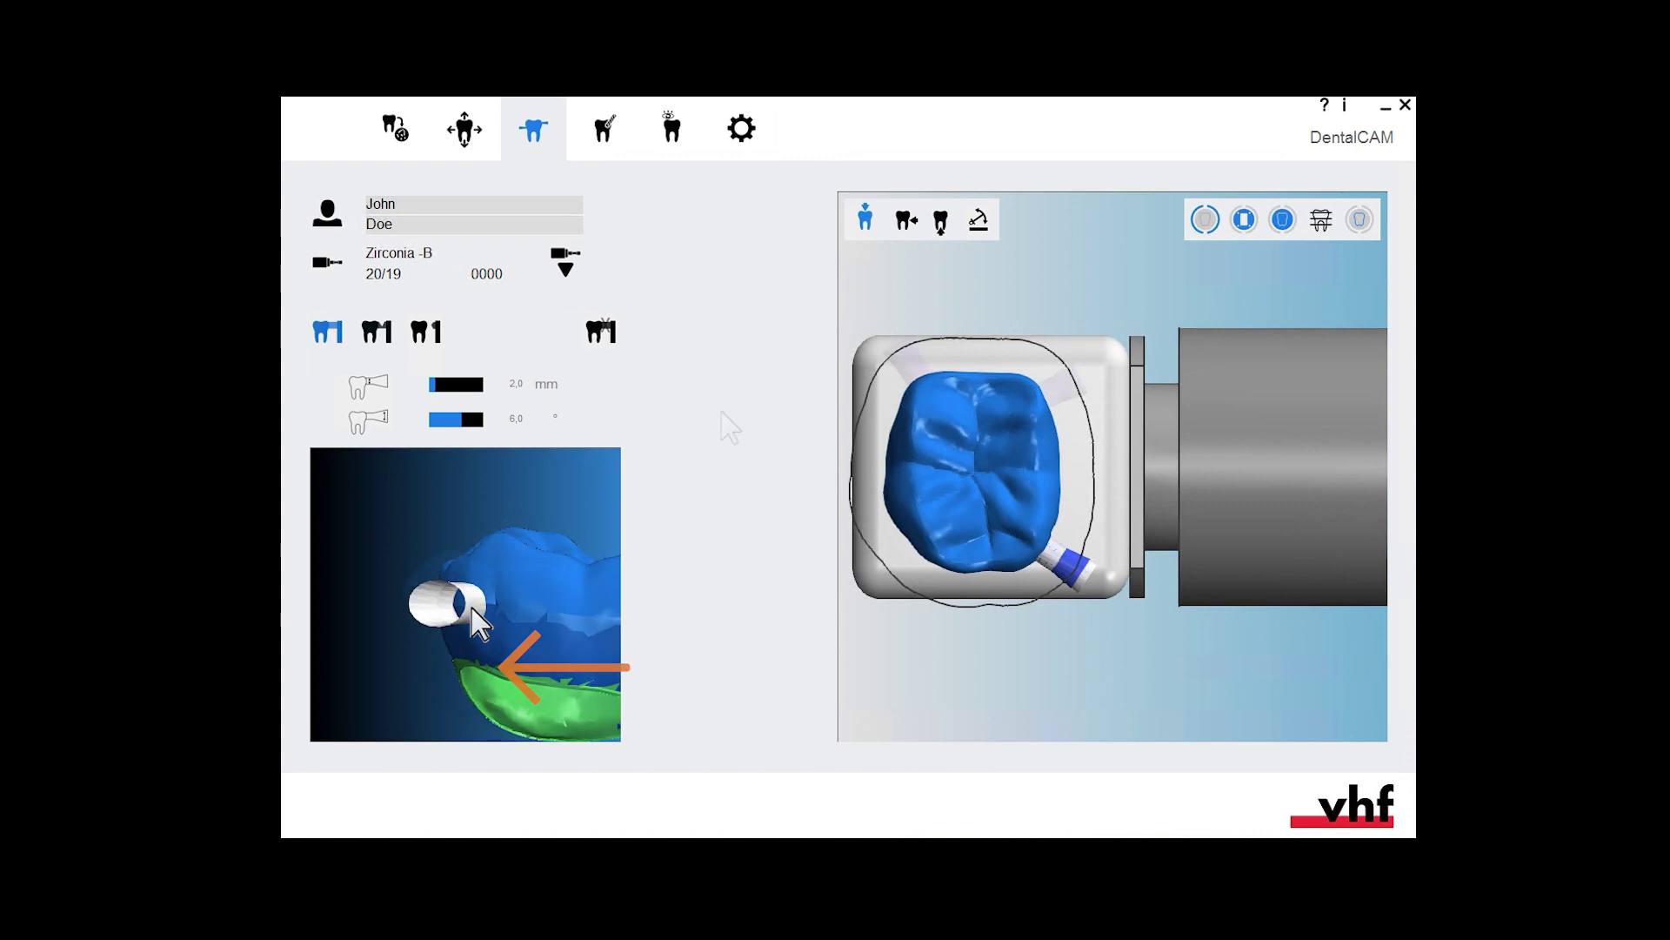
- Delete the misplaced upper-left connector bar and calculate the milling job for the Z4
{"action": "left_click", "coordinate": [601, 332]}
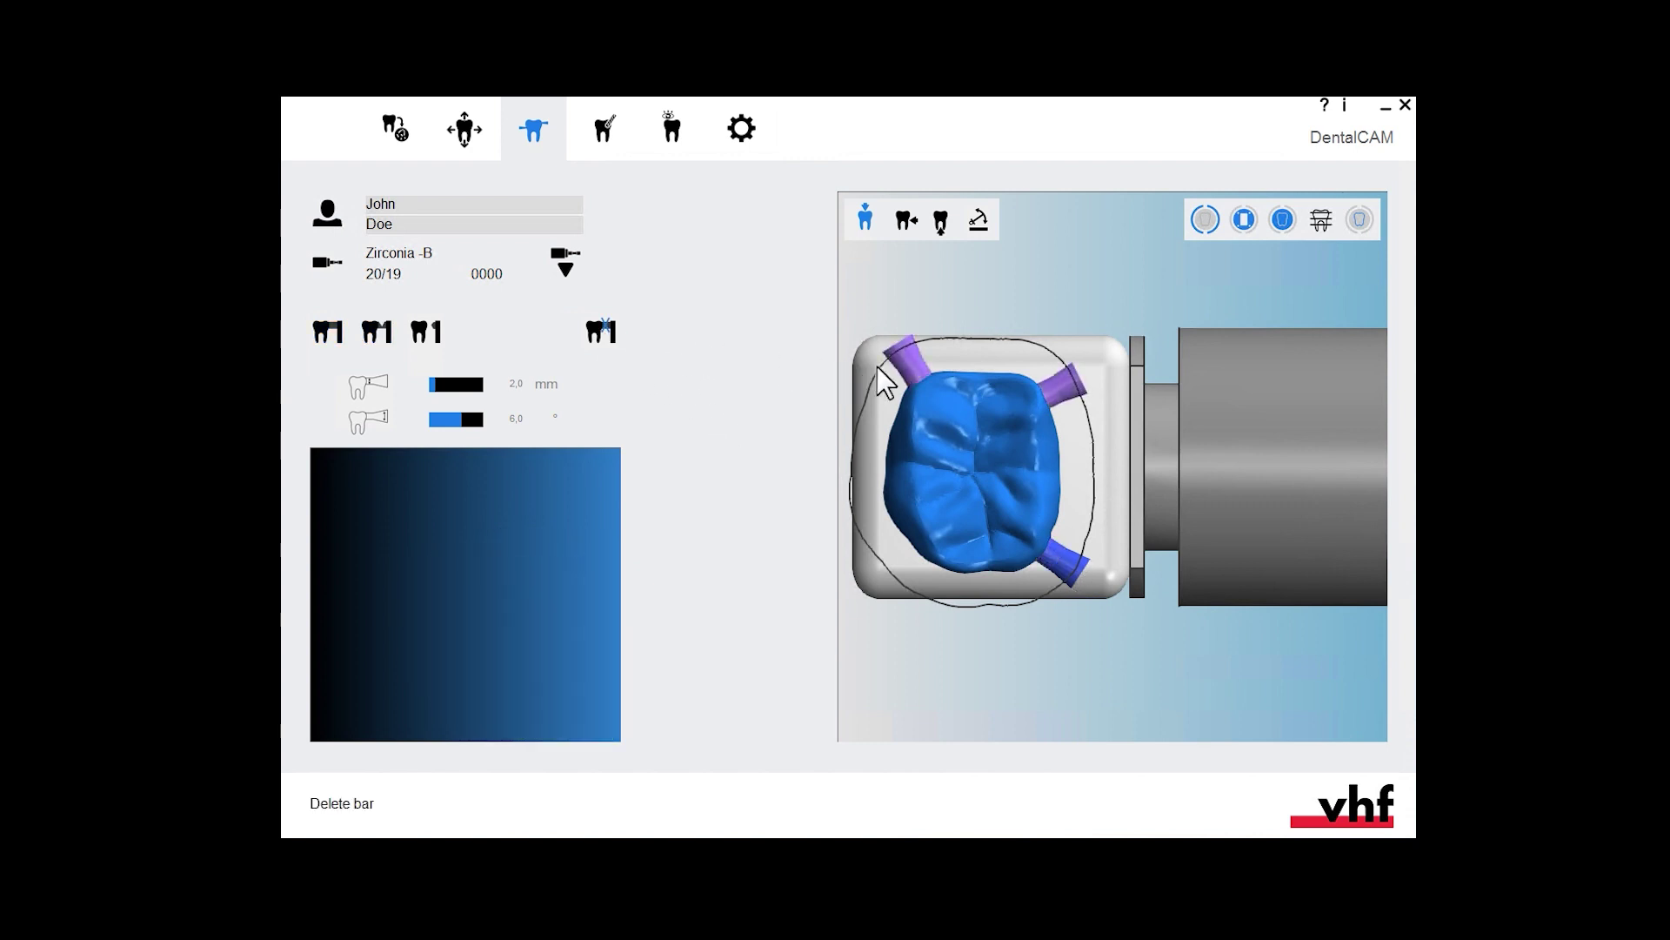
{"action": "left_click", "coordinate": [916, 374]}
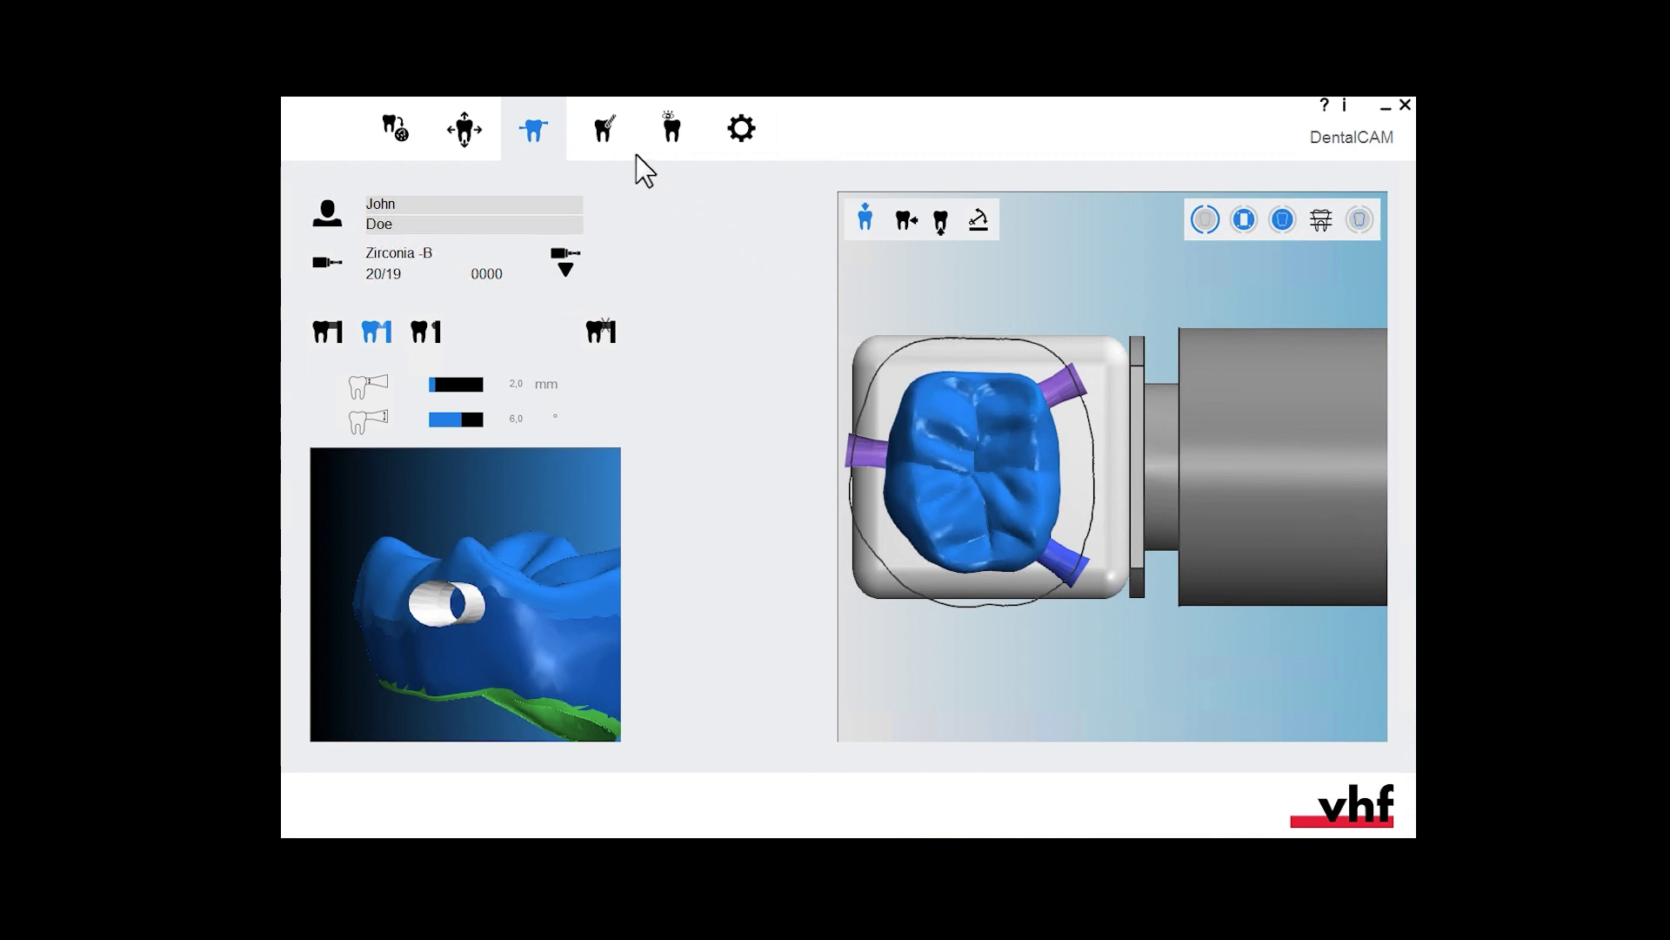
{"action": "left_click", "coordinate": [606, 132]}
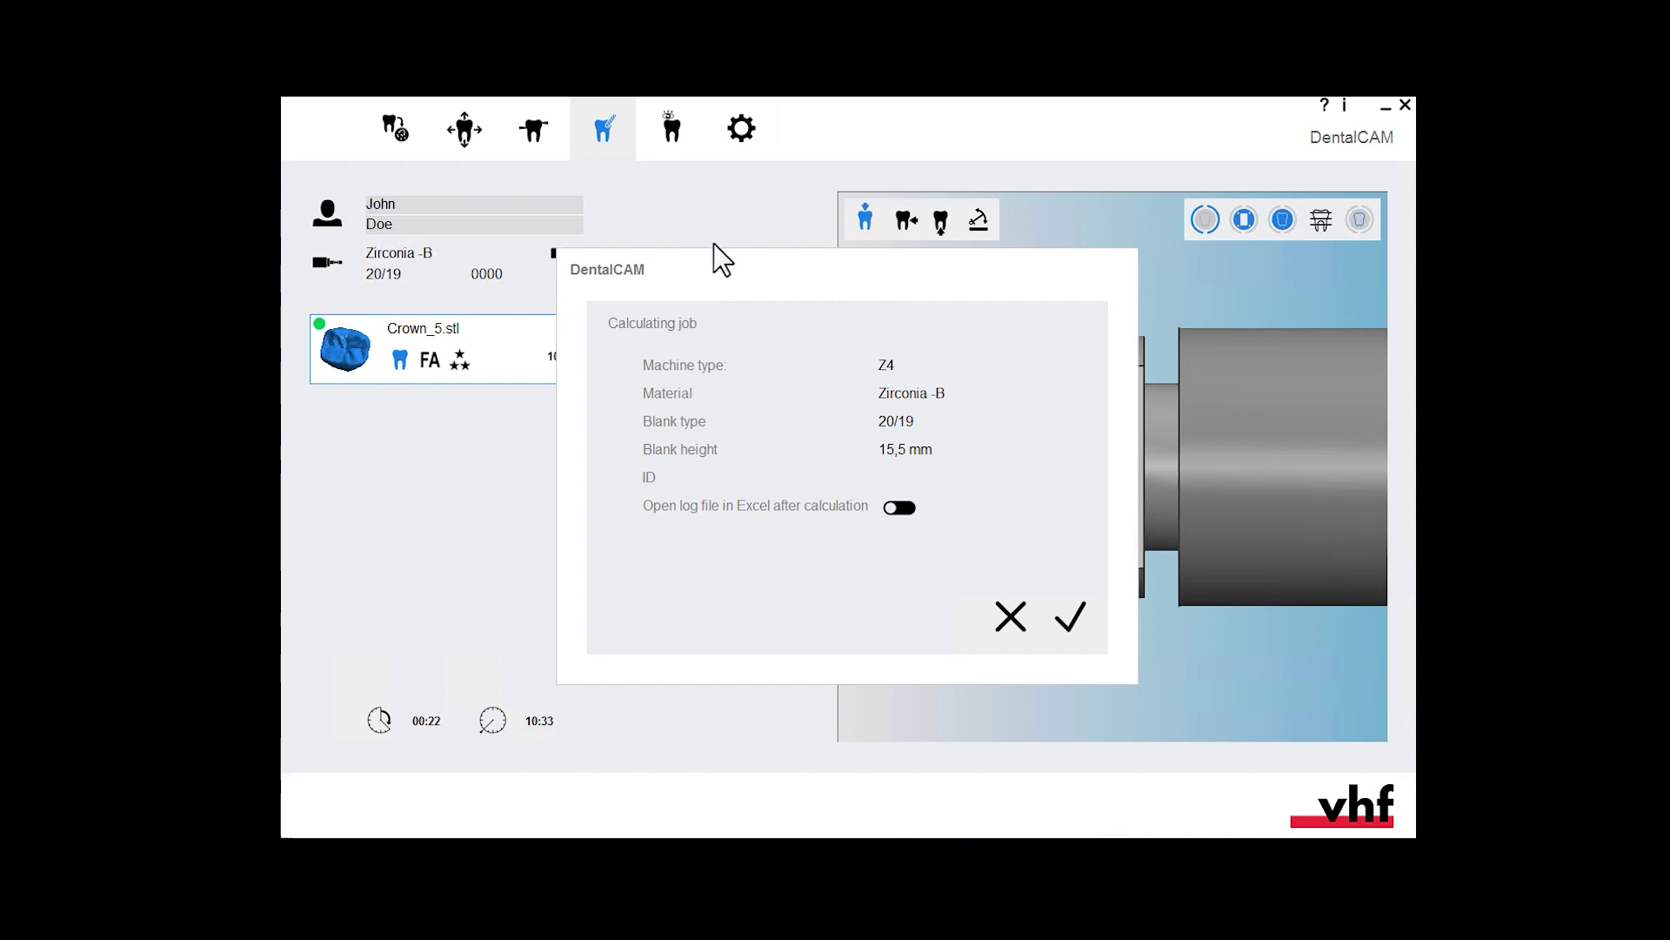
{"action": "left_click", "coordinate": [1076, 620]}
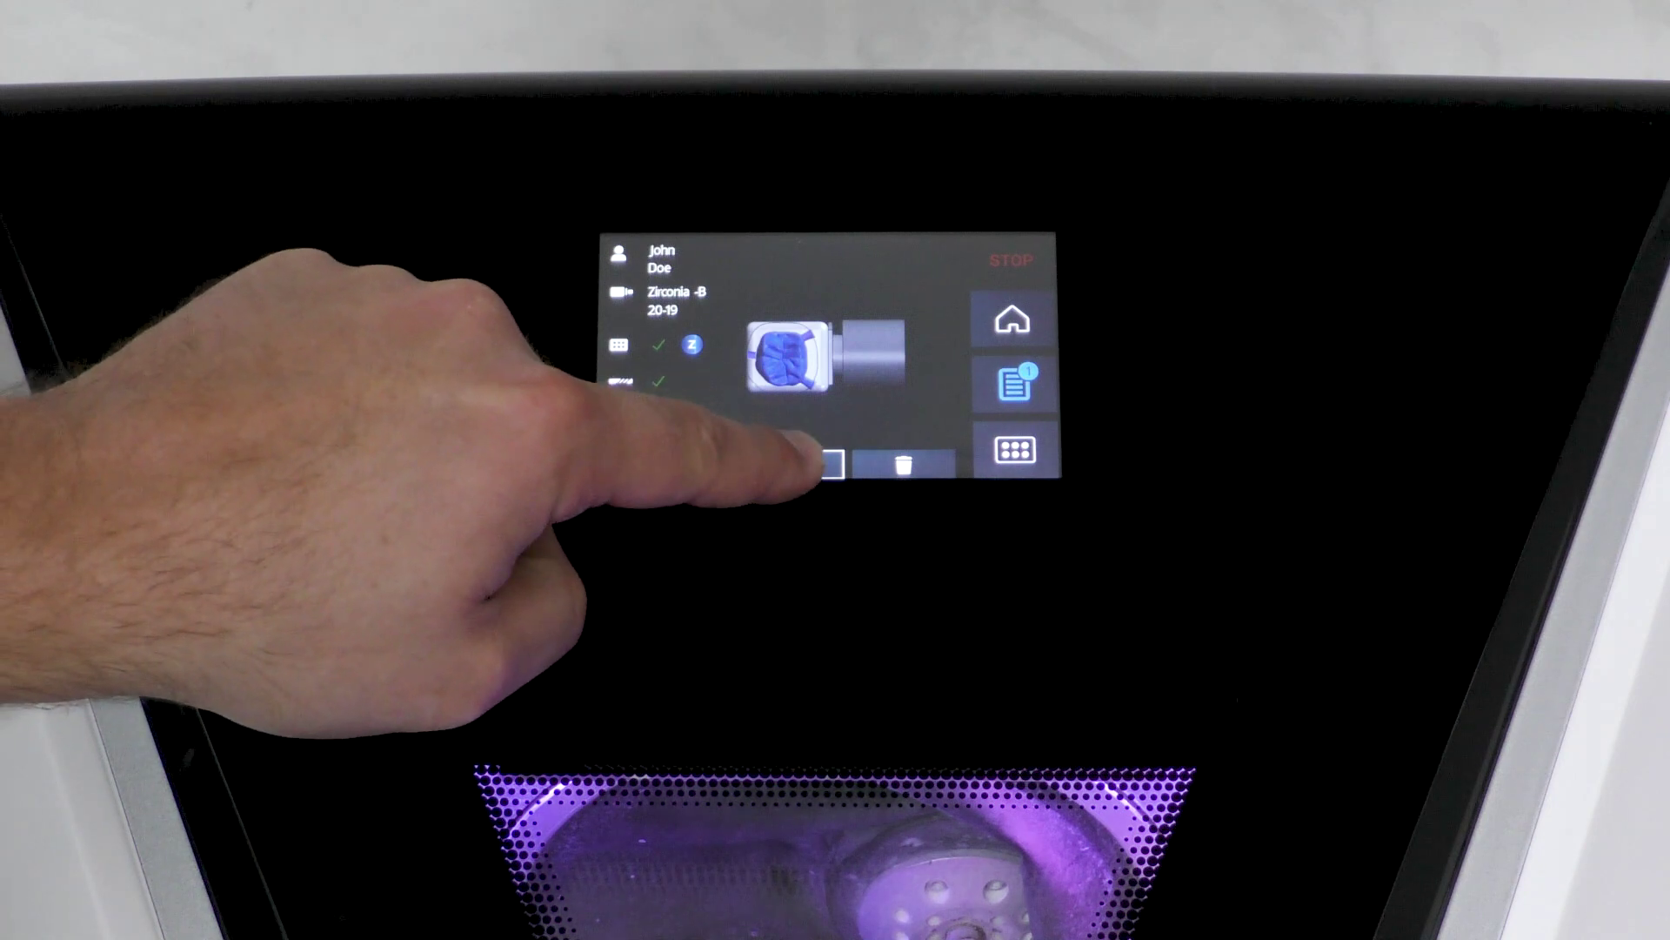
- Start the Crown_5 milling run on the Z4, counting down from 22 minutes
{"action": "left_click", "coordinate": [805, 461]}
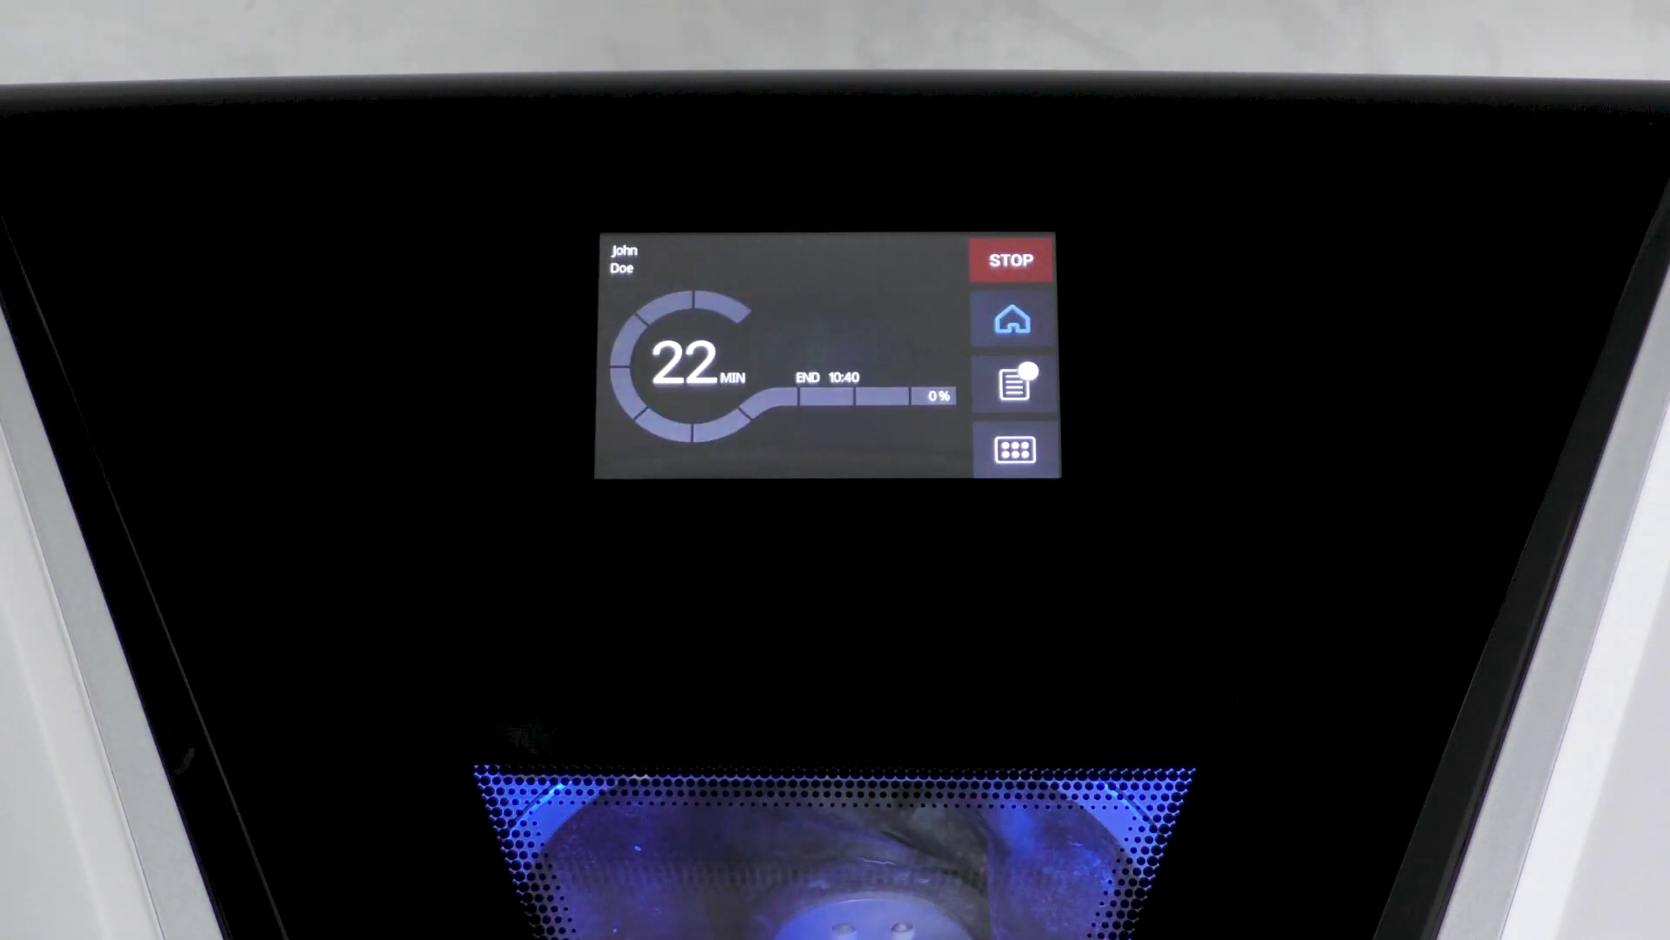